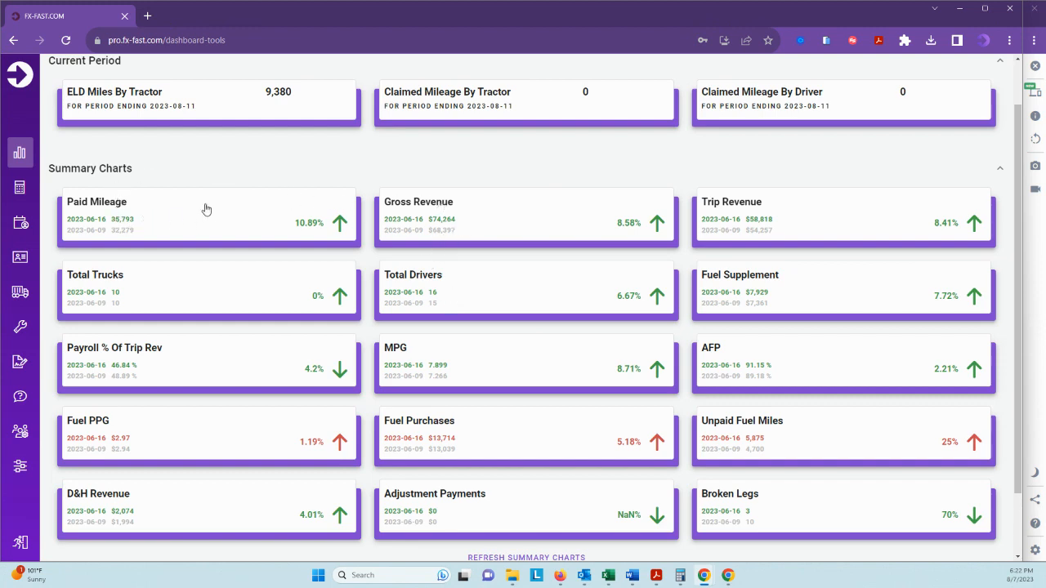
# Open the payroll tools and look through the available statement week ending dates without choosing one.
pyautogui.click(23, 190)
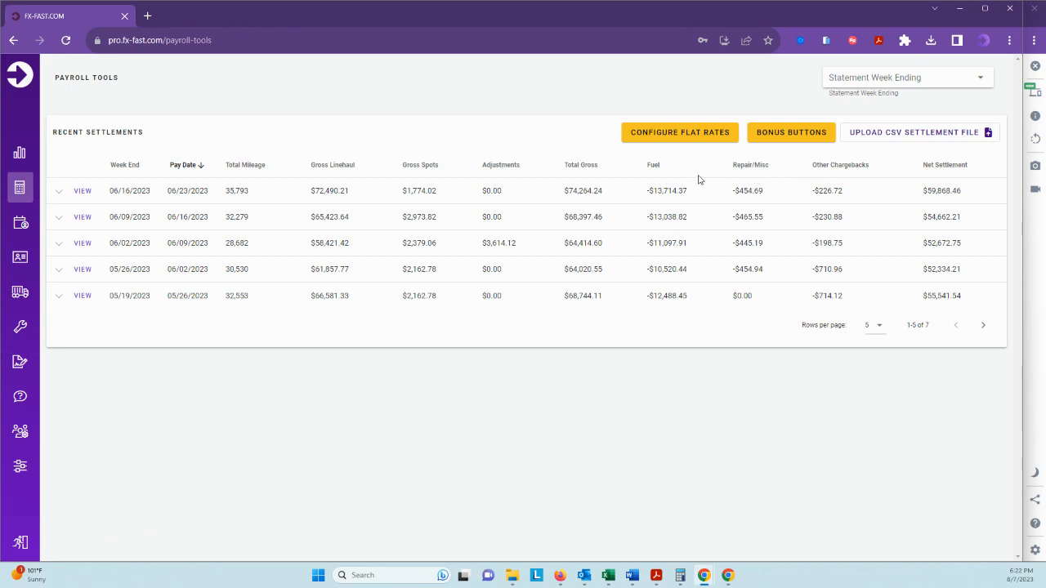
pyautogui.click(902, 77)
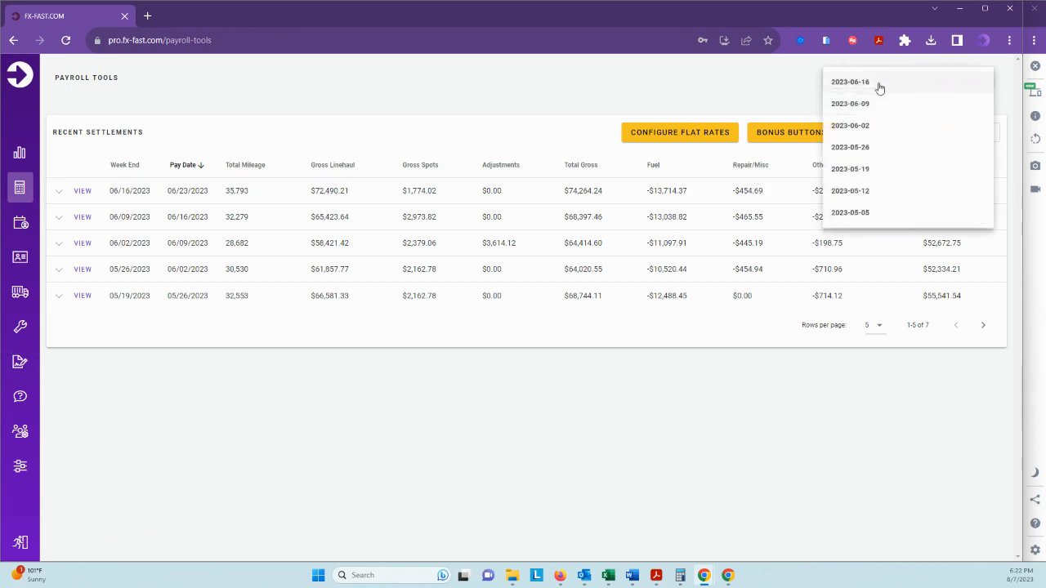
pyautogui.click(778, 85)
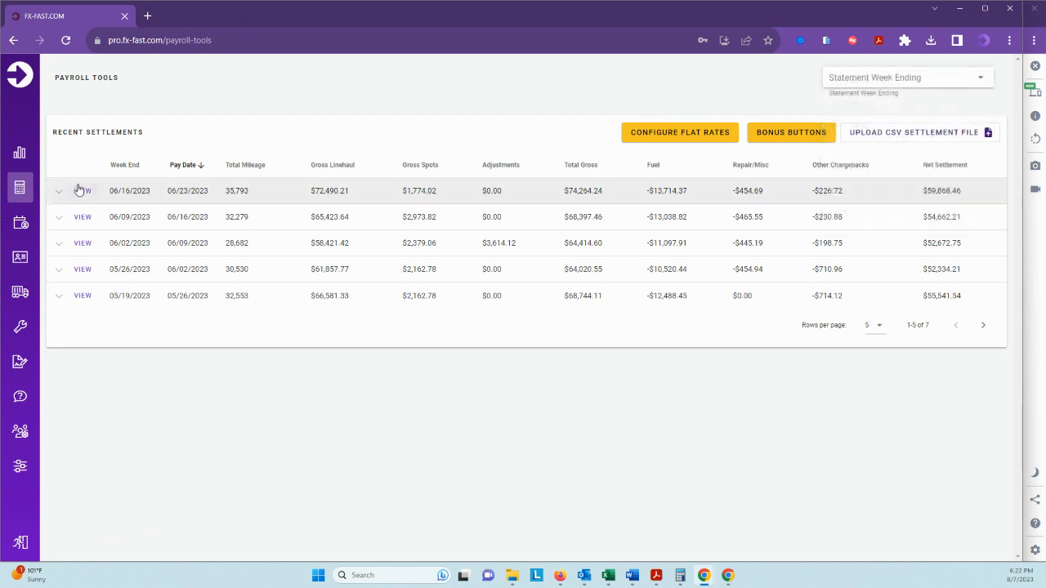
# Review the linehaul leg and spot payouts in the flat rate payment setup, and close it.
pyautogui.click(684, 141)
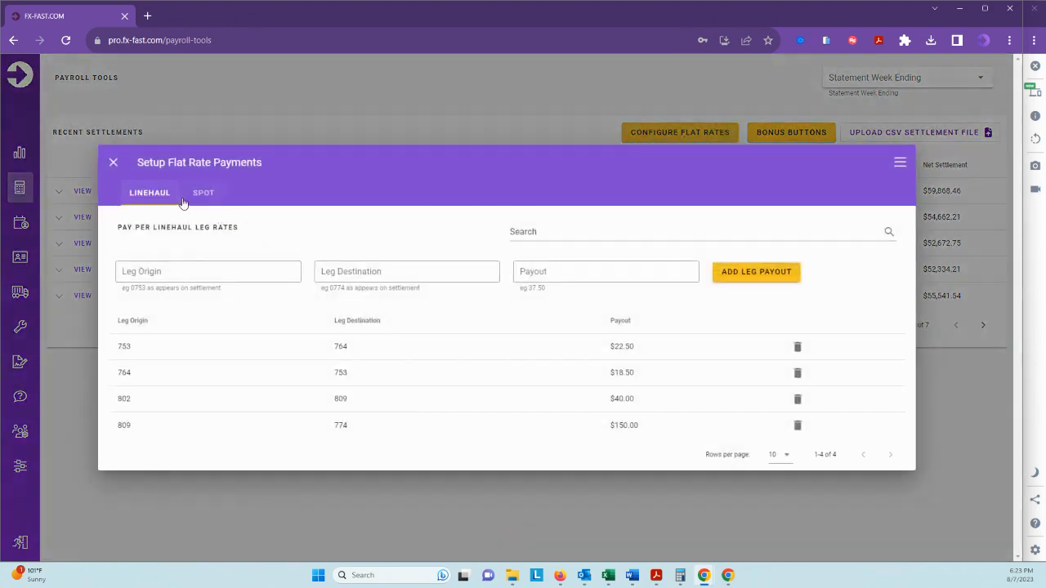
pyautogui.click(203, 195)
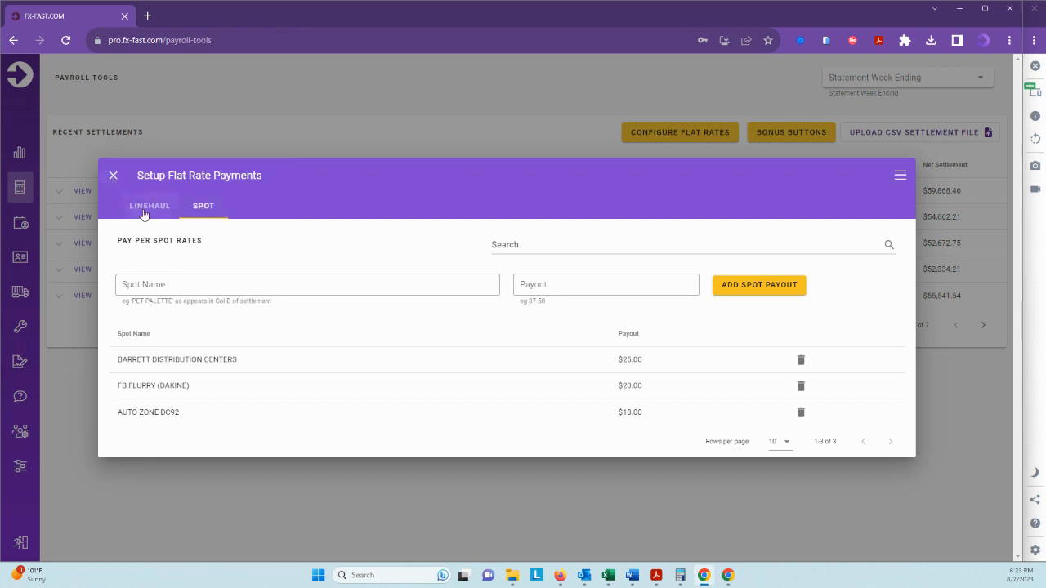
pyautogui.click(145, 205)
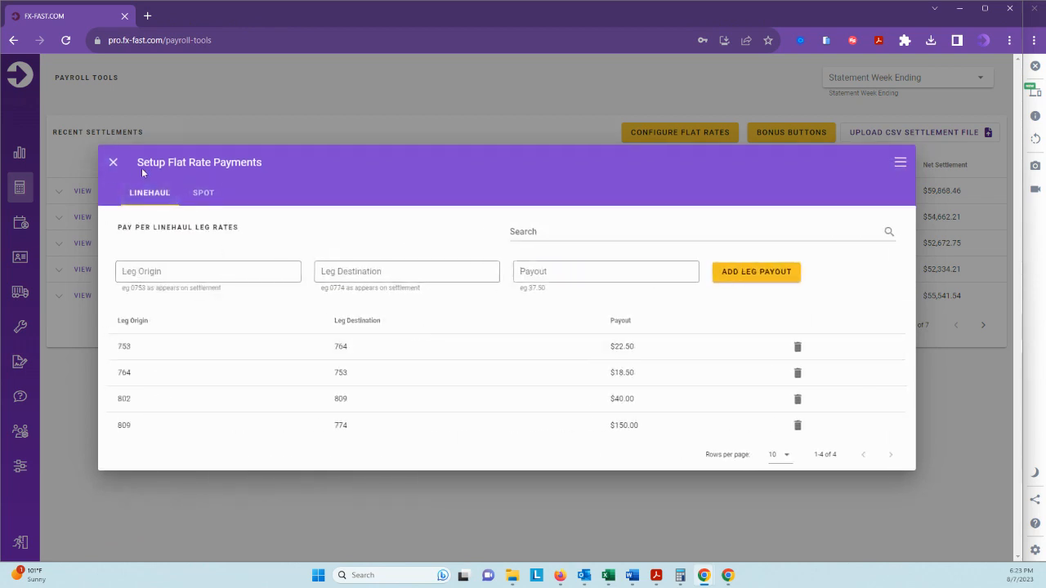
pyautogui.click(113, 161)
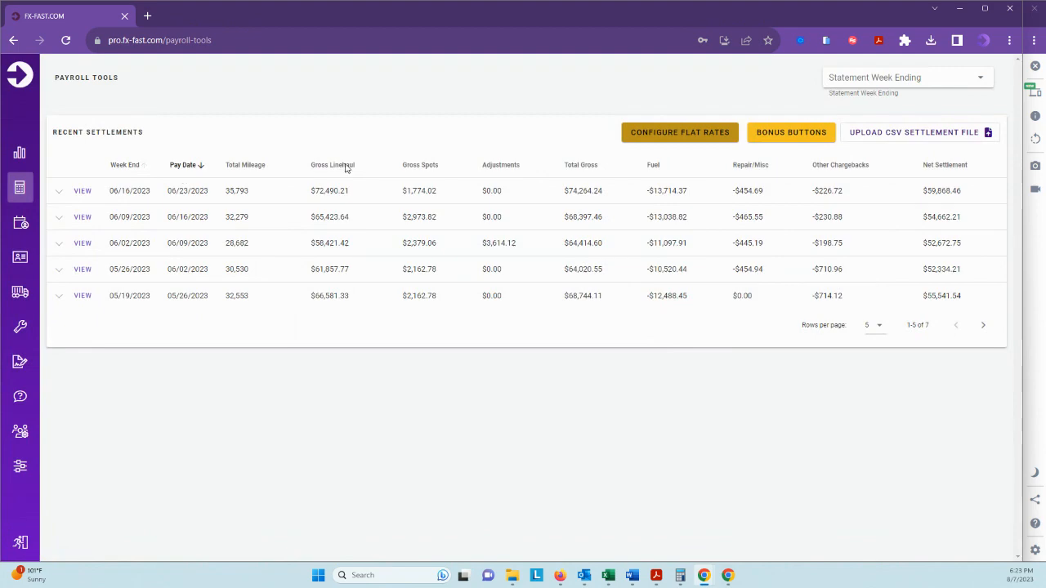
# Examine the bonus pay options and the form for designing a new bonus, closing both without creating one.
pyautogui.click(794, 131)
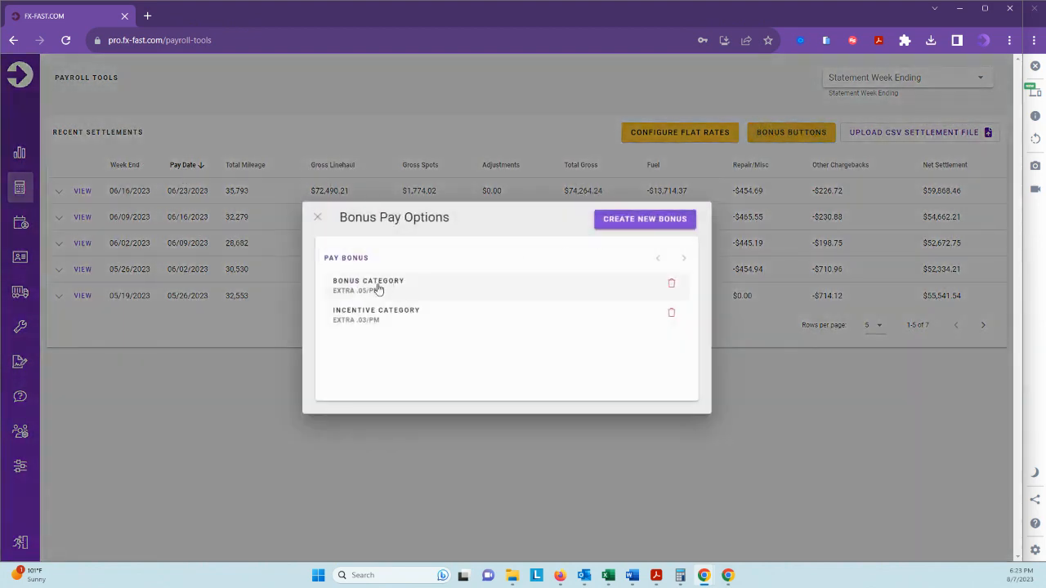
pyautogui.click(602, 222)
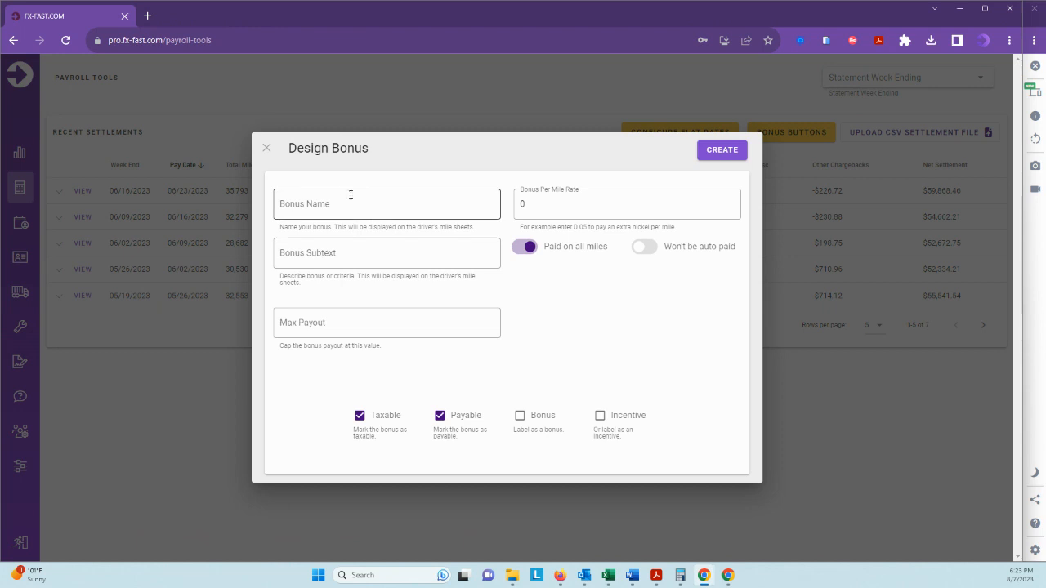
pyautogui.click(266, 149)
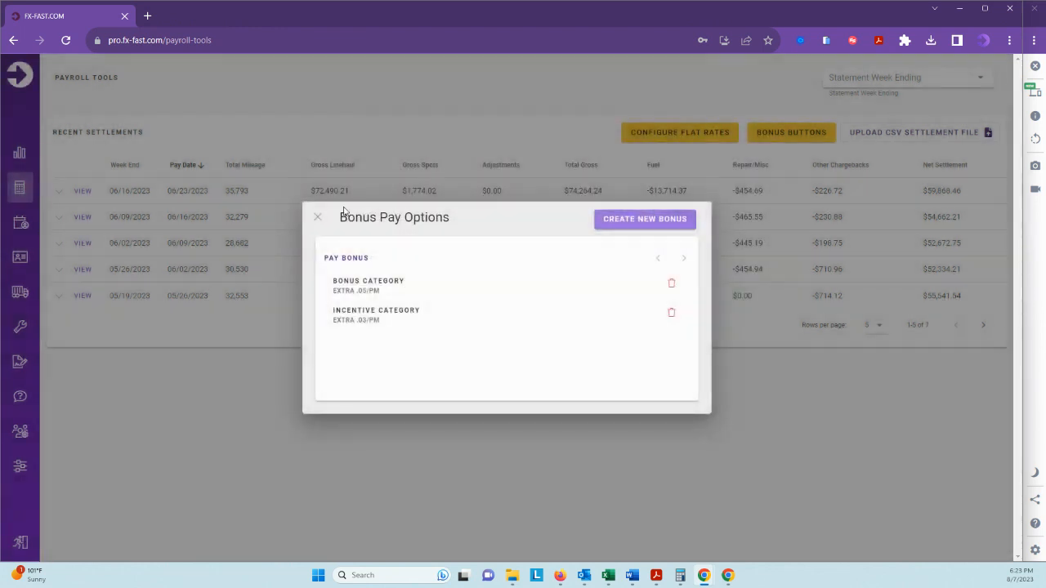
pyautogui.click(319, 219)
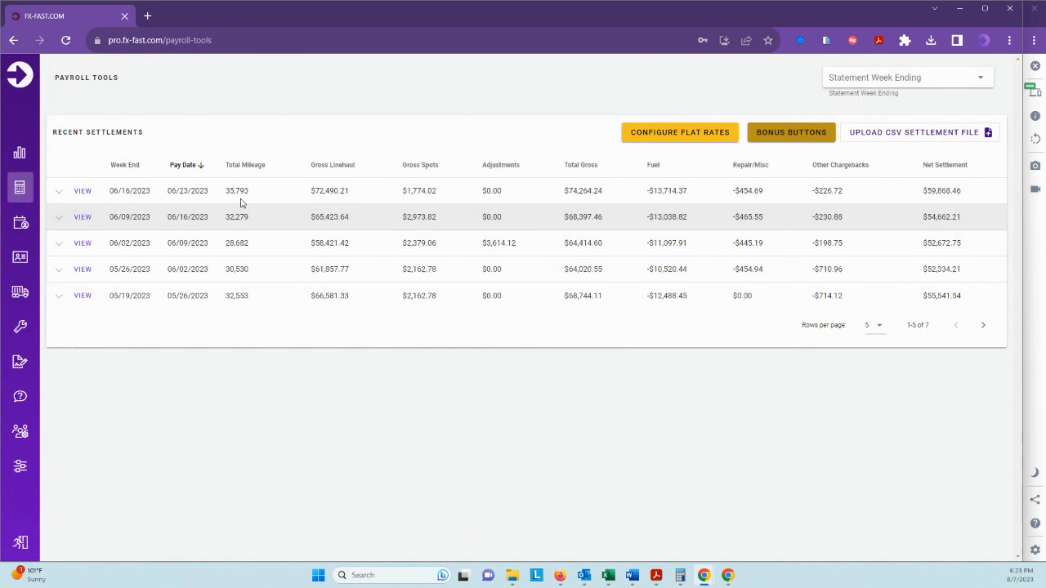
# Open the settlement for week ending 06/16/2023 and view the trips behind tractor 169969's broken leg alert with expected origin 764.
pyautogui.click(82, 193)
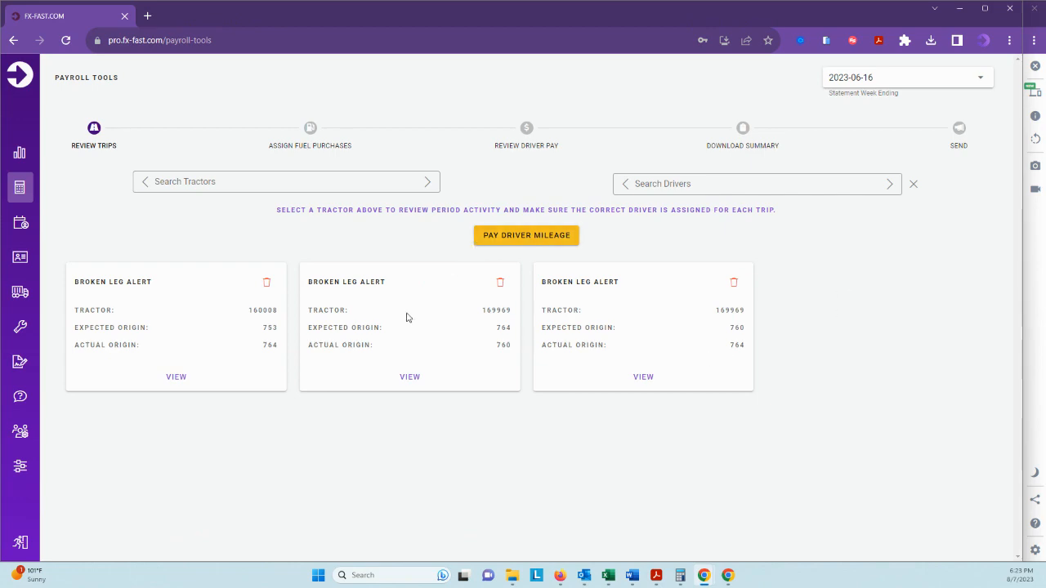
pyautogui.click(408, 375)
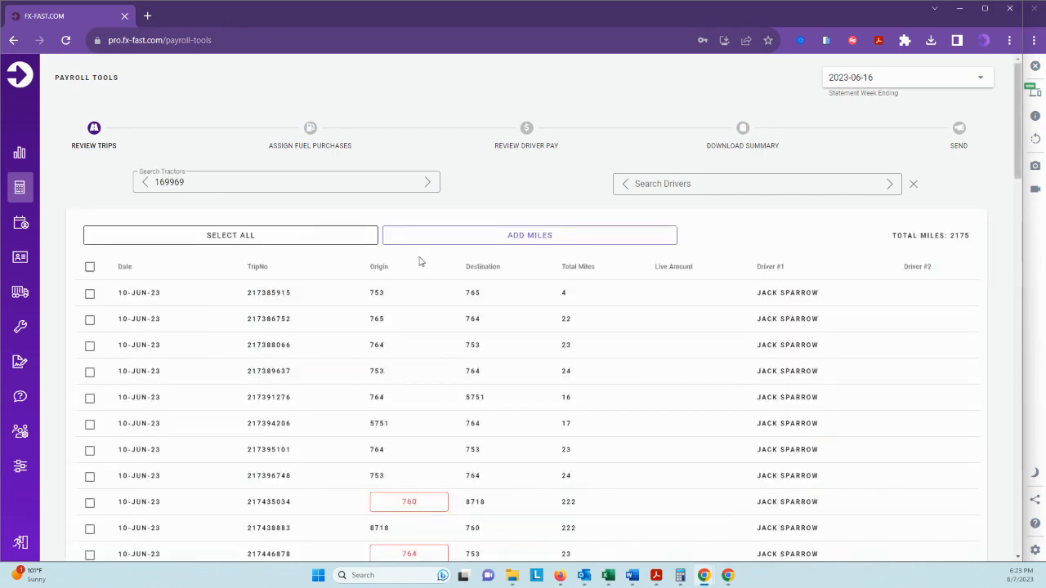
pyautogui.scroll(-1, 424, 261)
pyautogui.scroll(-1, 426, 260)
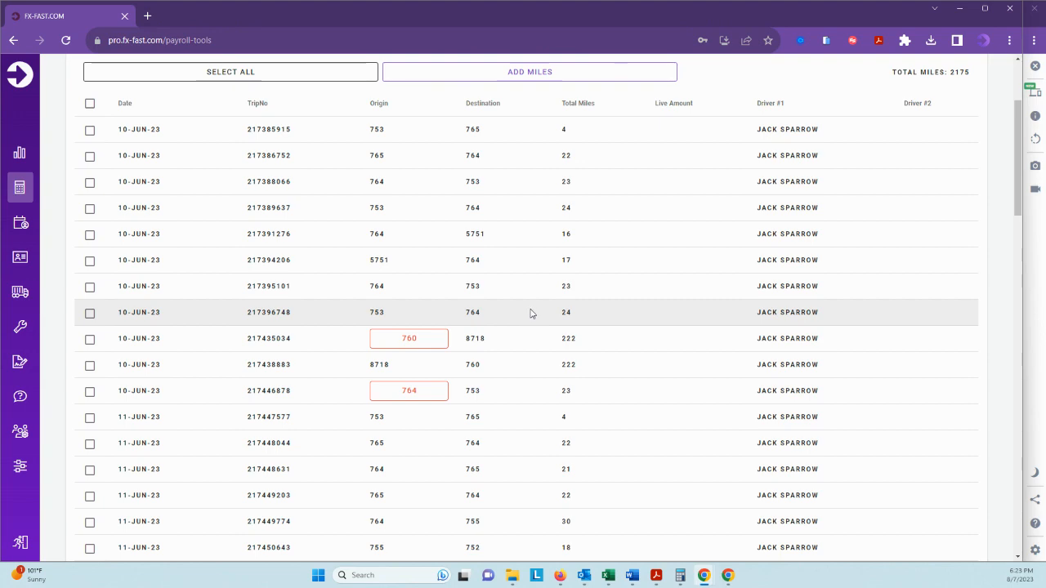
# Inspect the add miles form for the flagged 760 origin, cancel it, and review the rest of tractor 169969's trips.
pyautogui.click(424, 348)
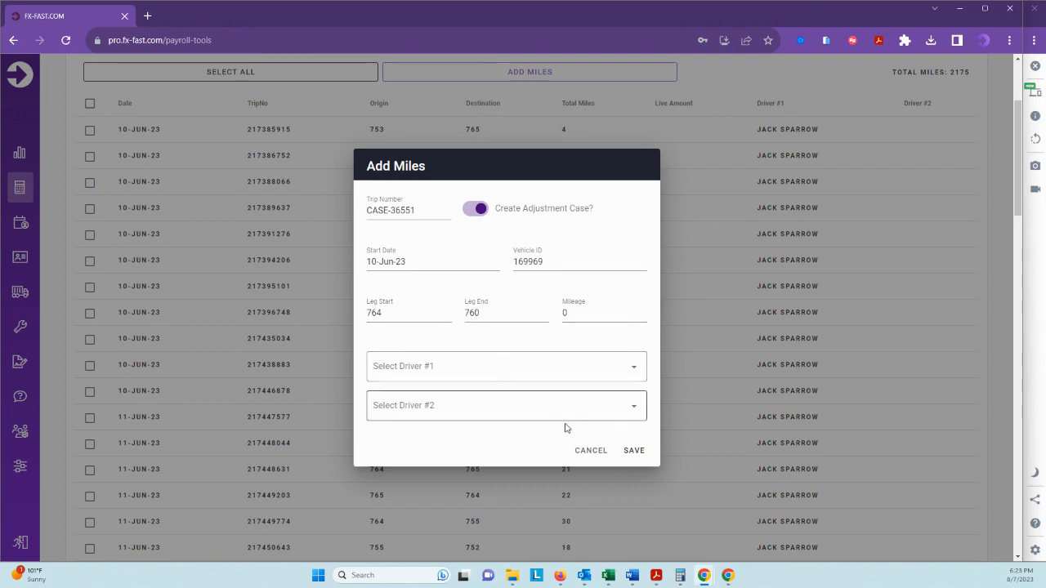
pyautogui.click(599, 453)
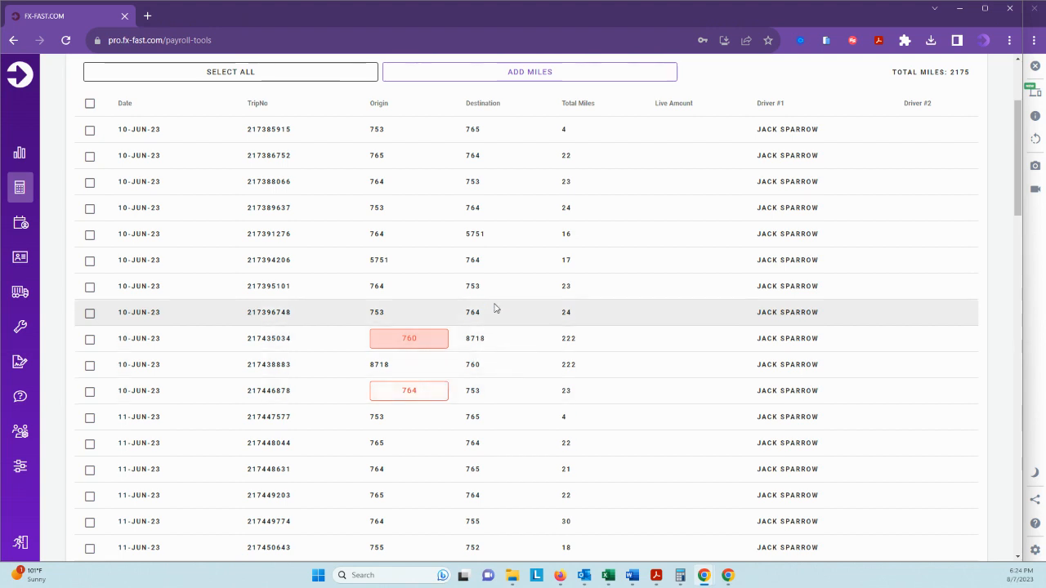
pyautogui.scroll(-1, 505, 302)
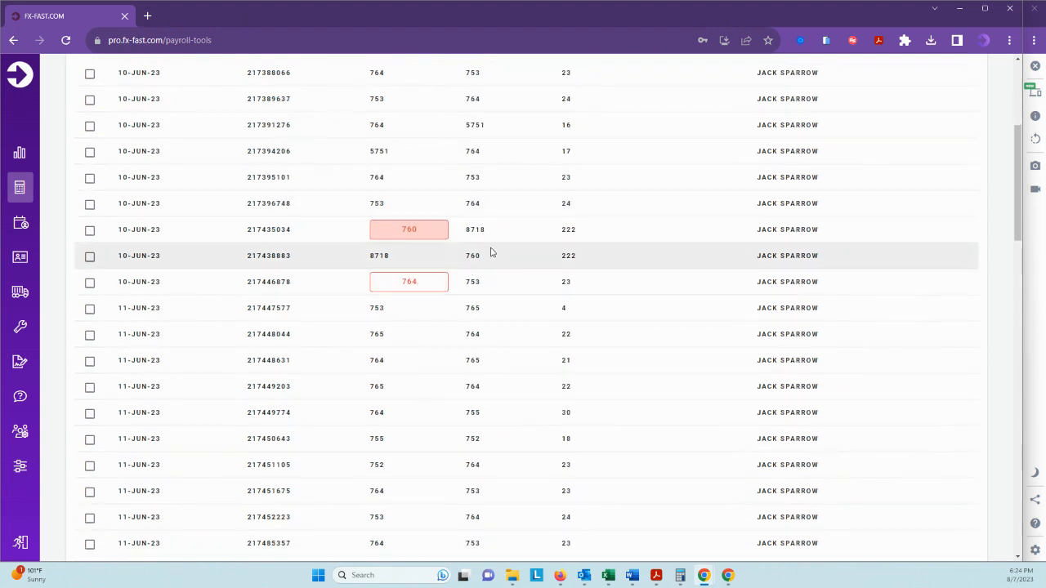
pyautogui.scroll(-10, 484, 262)
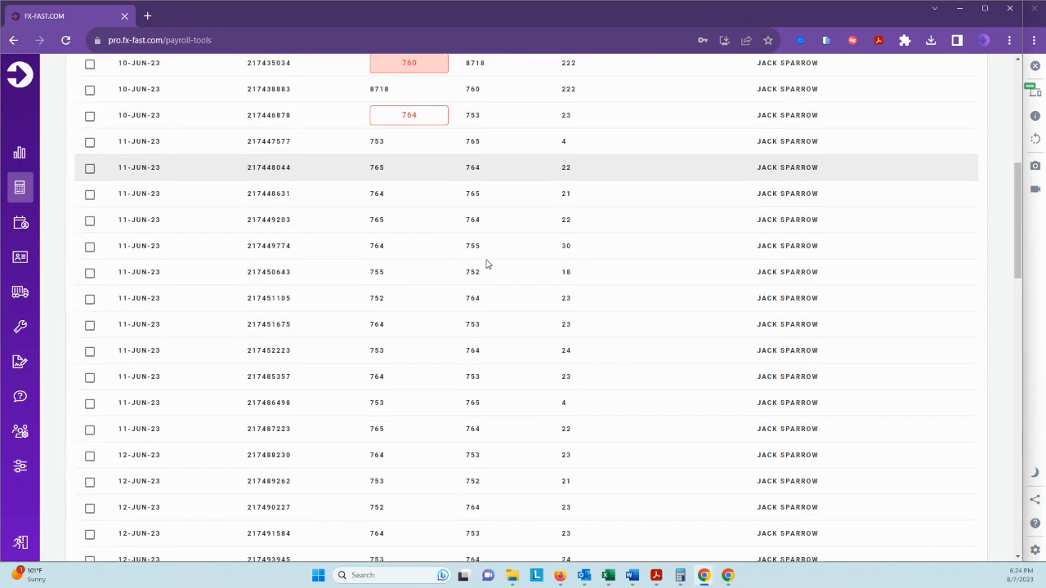
pyautogui.scroll(-10, 491, 261)
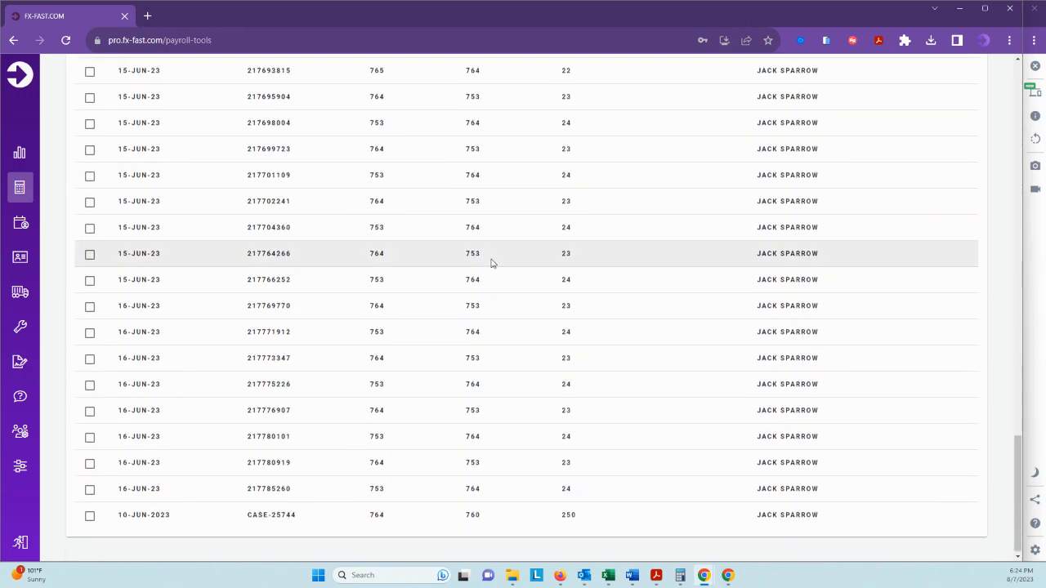
pyautogui.scroll(20, 536, 236)
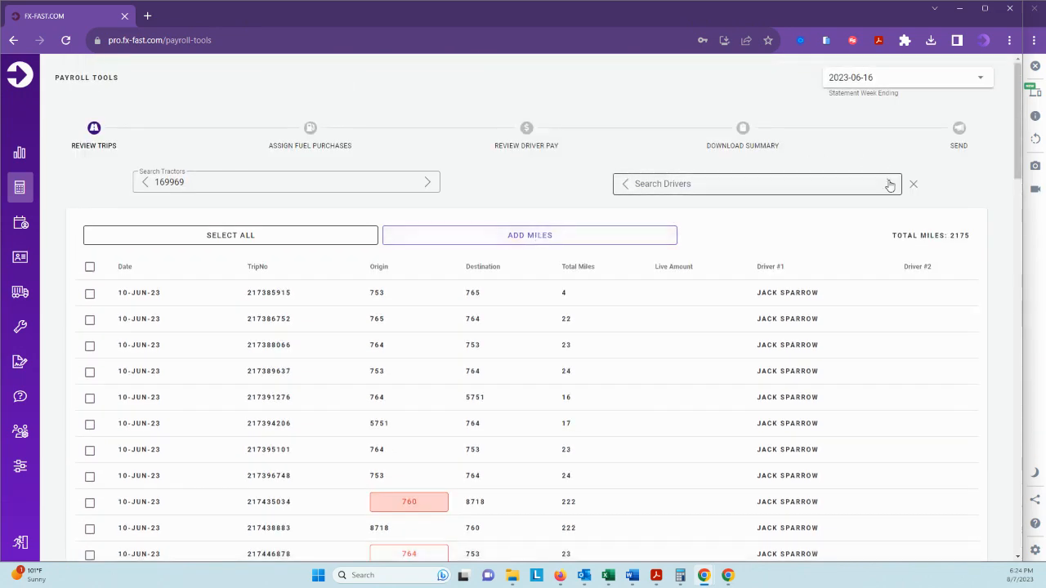
# Review the trips and assigned driver of the next tractor, 290469, and clear the tractor selection.
pyautogui.click(428, 181)
pyautogui.scroll(-3, 621, 261)
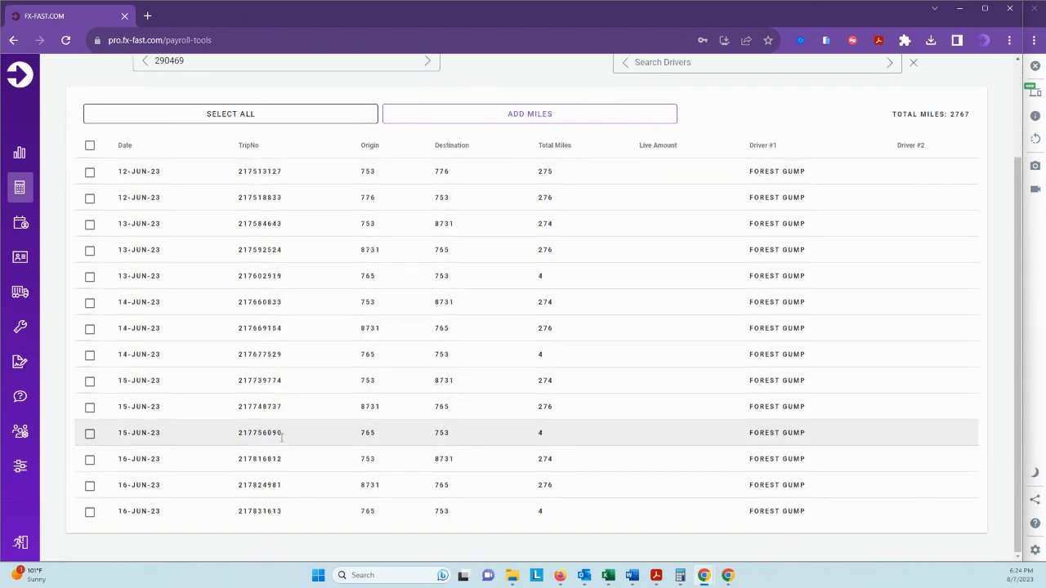
pyautogui.scroll(2, 428, 234)
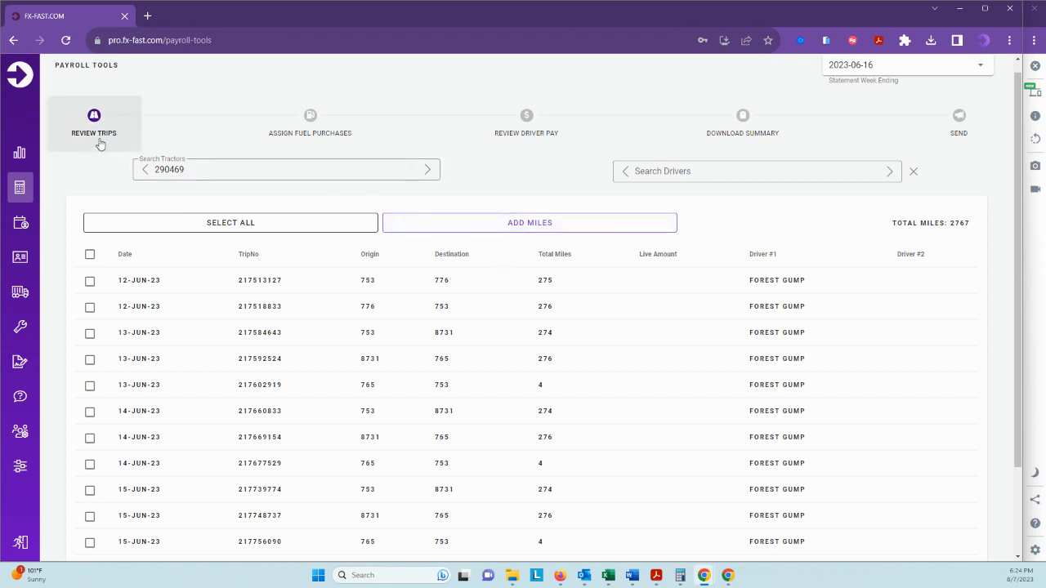
pyautogui.scroll(-3, 710, 263)
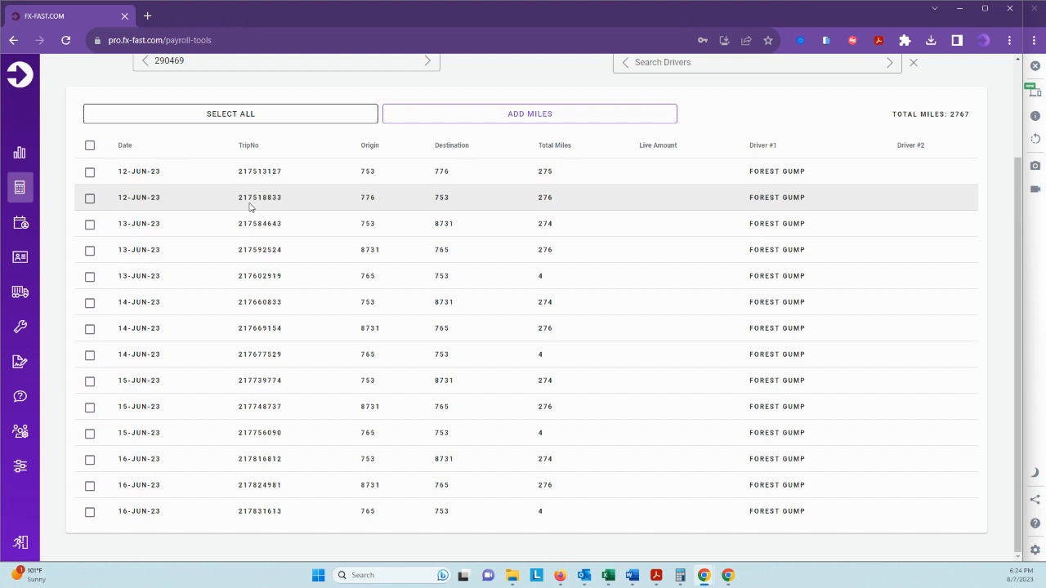
pyautogui.scroll(3, 252, 205)
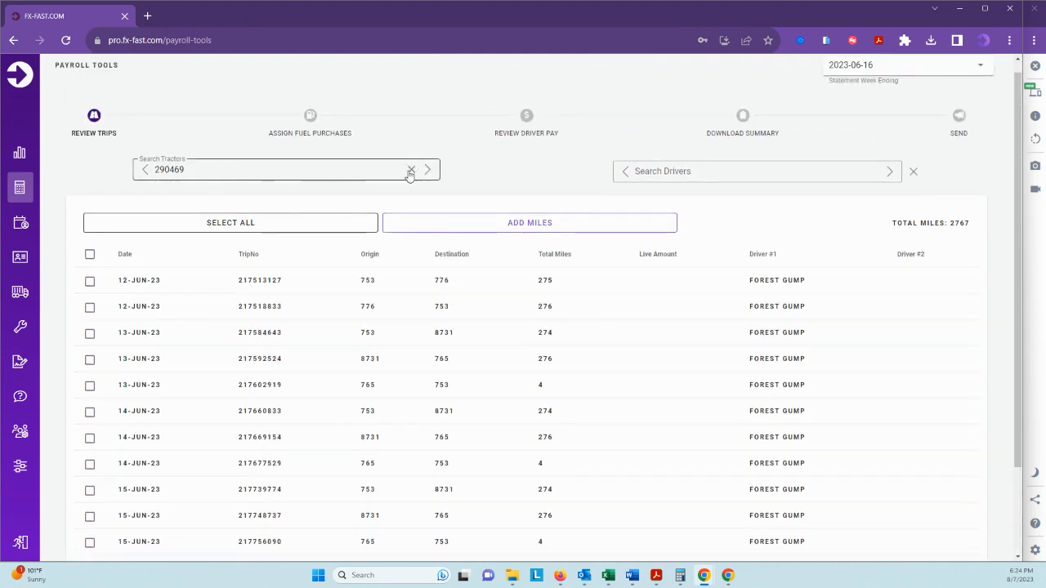
pyautogui.click(412, 170)
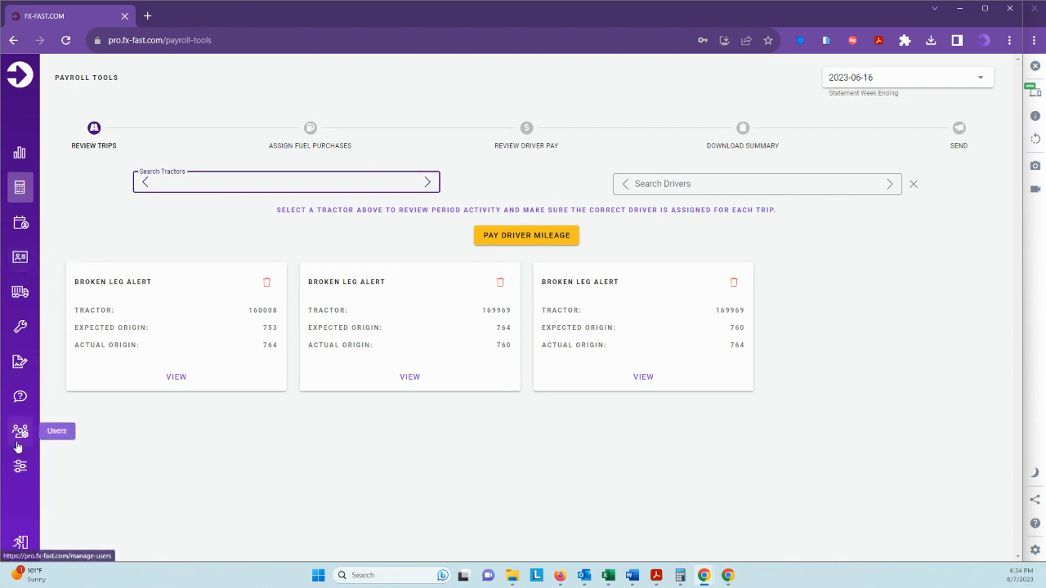
# Examine the company's linehaul pay defaults for team, solo and per-leg rates, and its spot pay defaults.
pyautogui.click(19, 465)
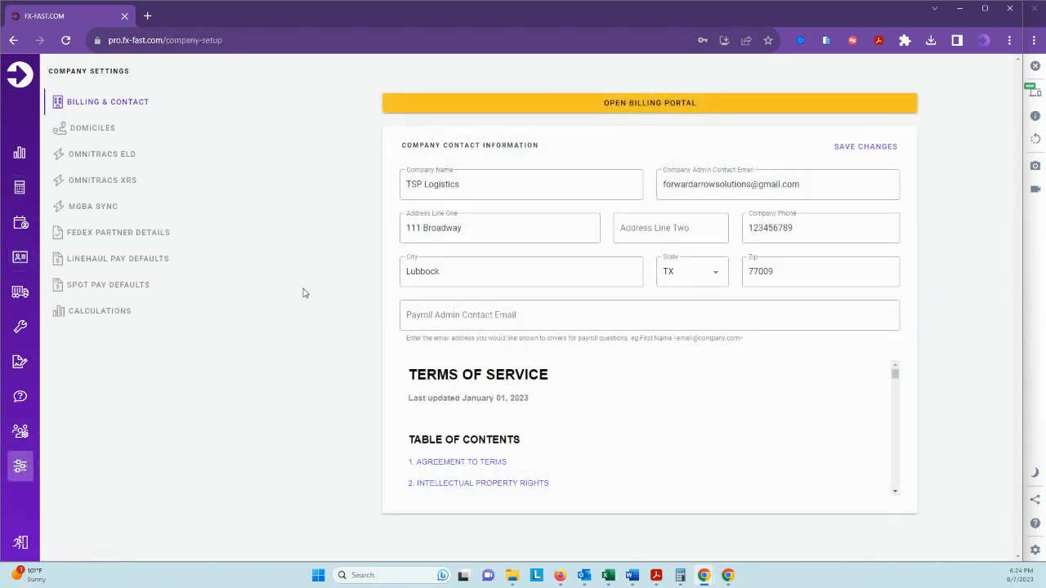
pyautogui.click(106, 260)
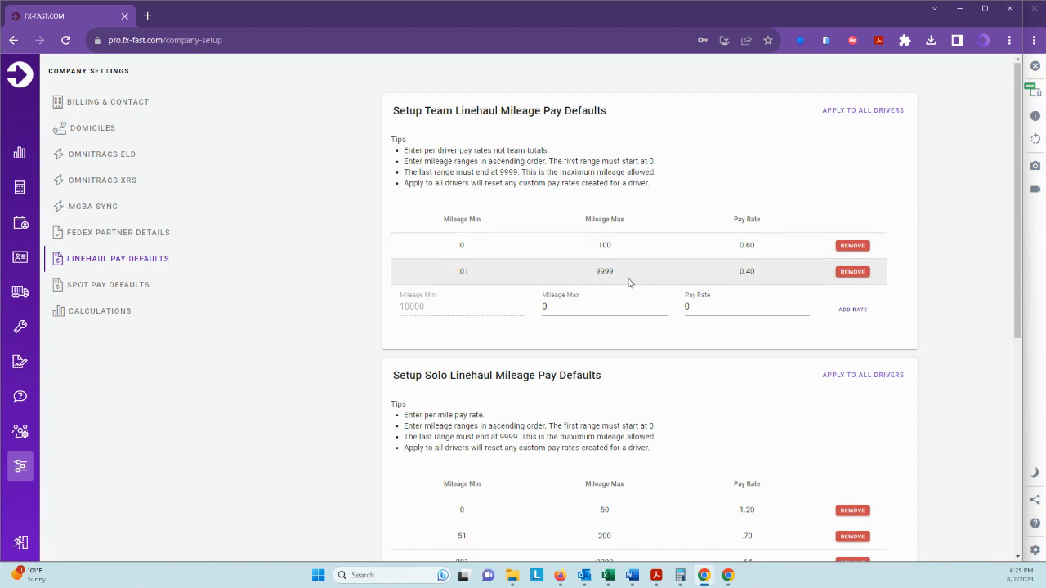
pyautogui.scroll(-2, 629, 282)
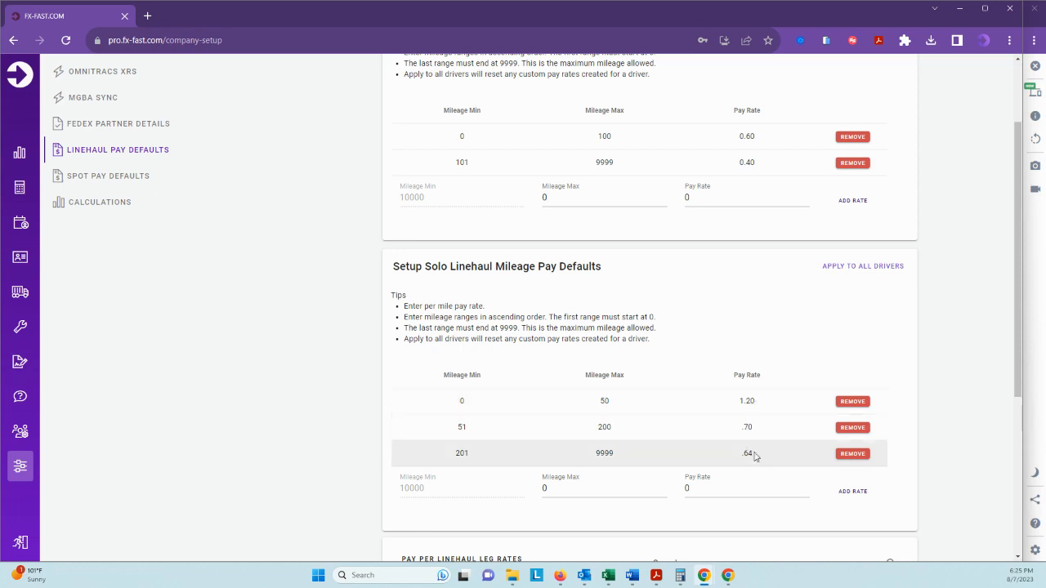
pyautogui.scroll(-1, 635, 351)
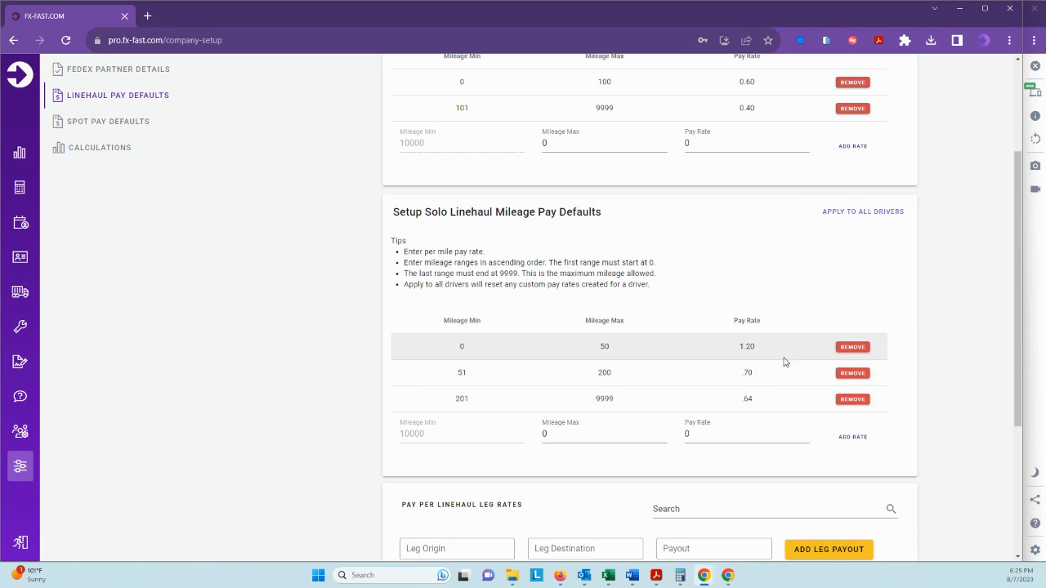
pyautogui.scroll(-3, 760, 270)
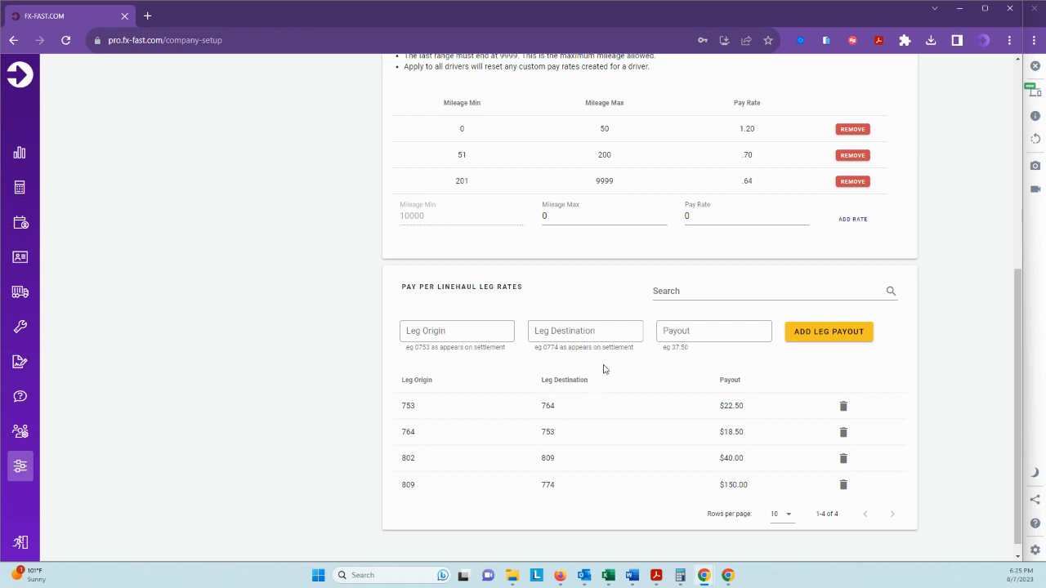
pyautogui.scroll(-1, 604, 363)
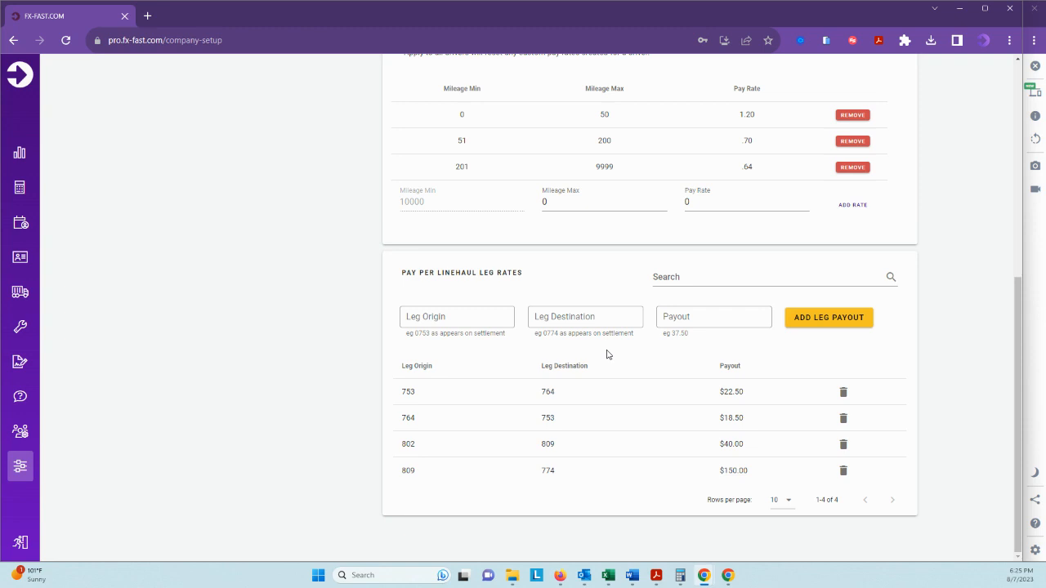
pyautogui.scroll(5, 324, 236)
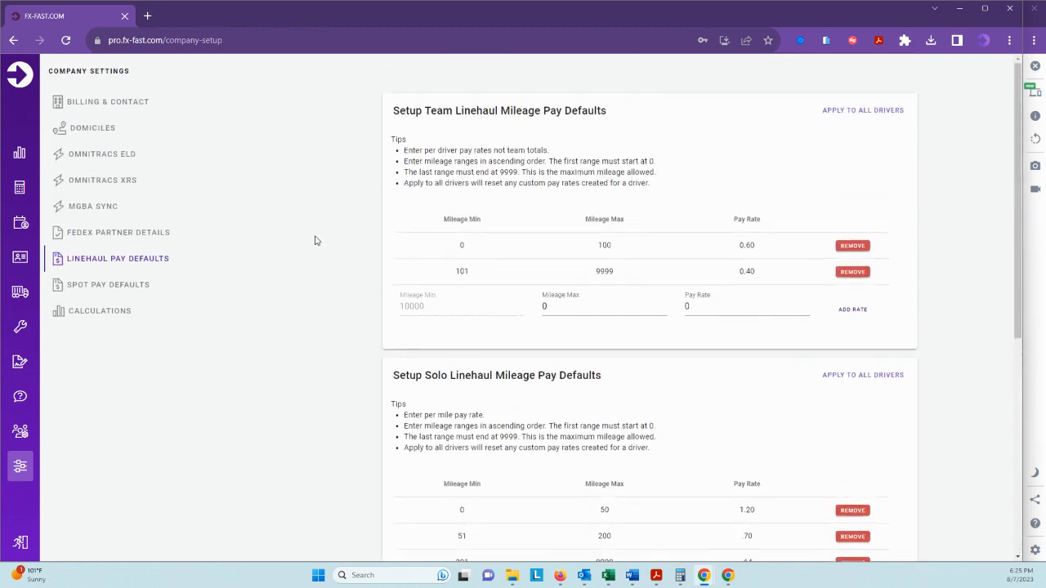
pyautogui.click(132, 287)
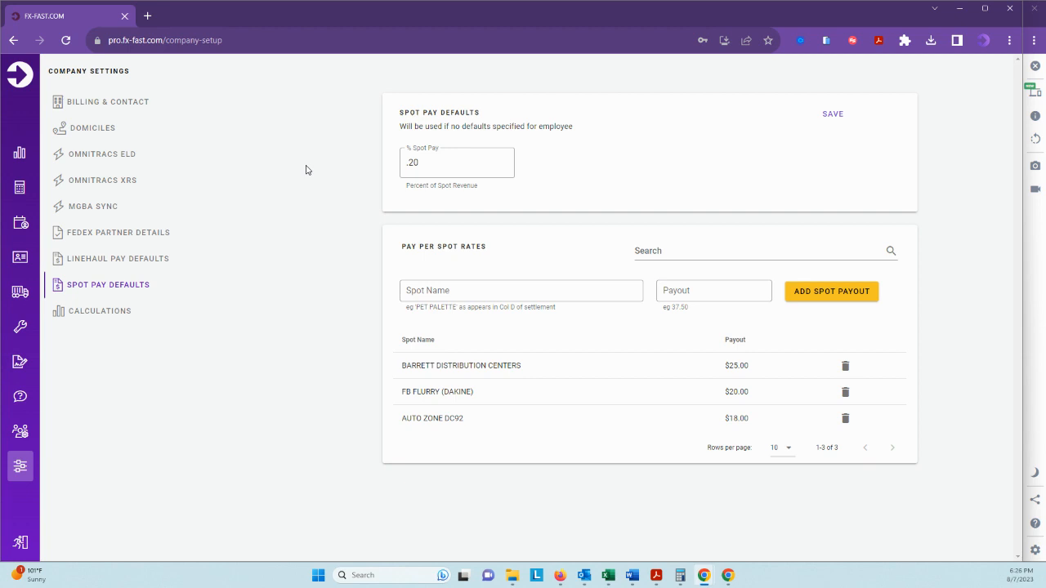
# Return to the 2023-06-16 payroll settlement and view its fuel purchase assignment stage.
pyautogui.click(20, 187)
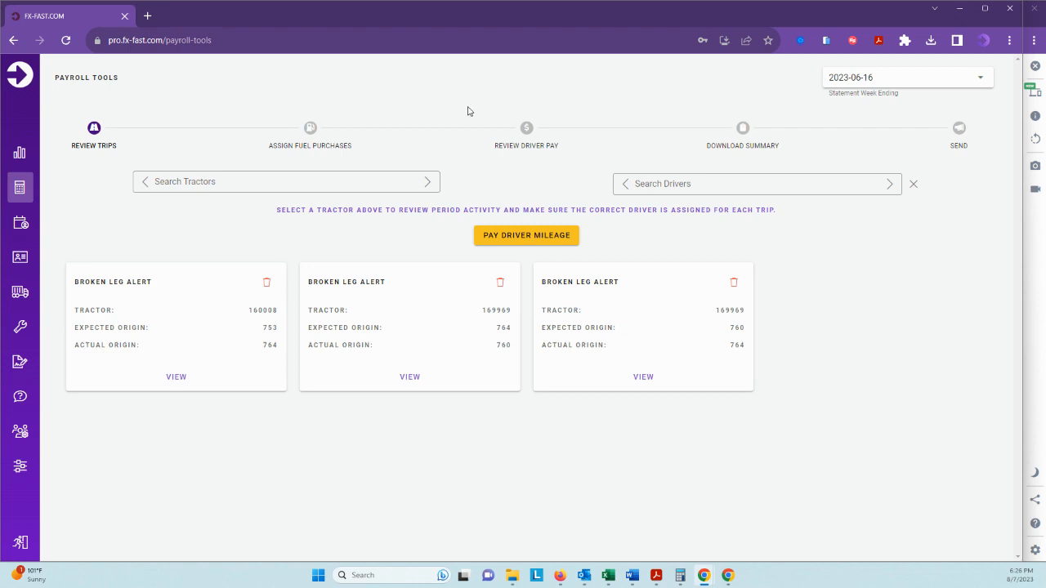
pyautogui.click(314, 137)
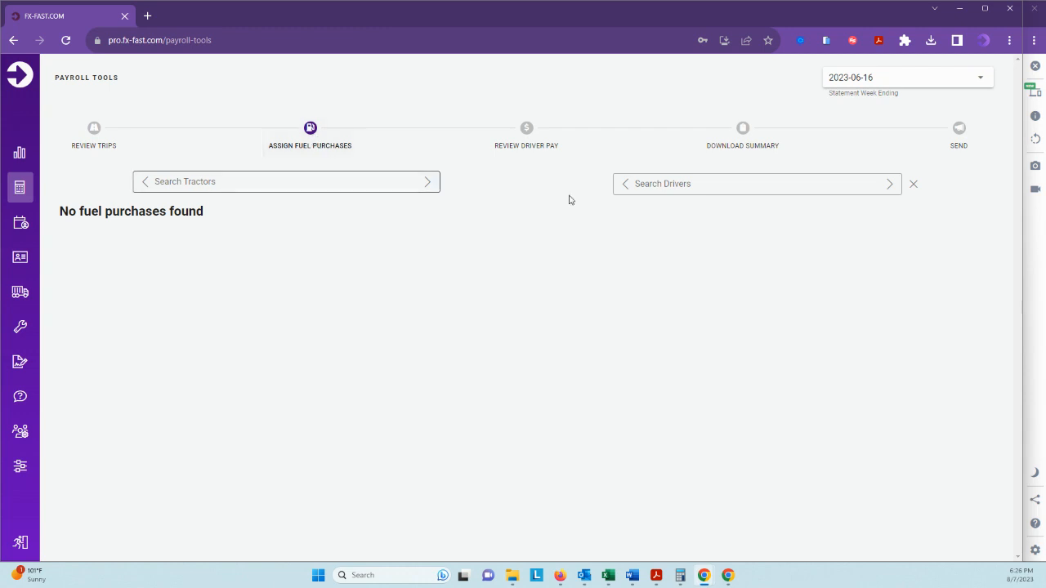
# Assign tractor 160008's 15-JUN-23 Loves #231 fuel purchase to trip 217700822, and view the next tractor's fuel purchases.
pyautogui.click(427, 182)
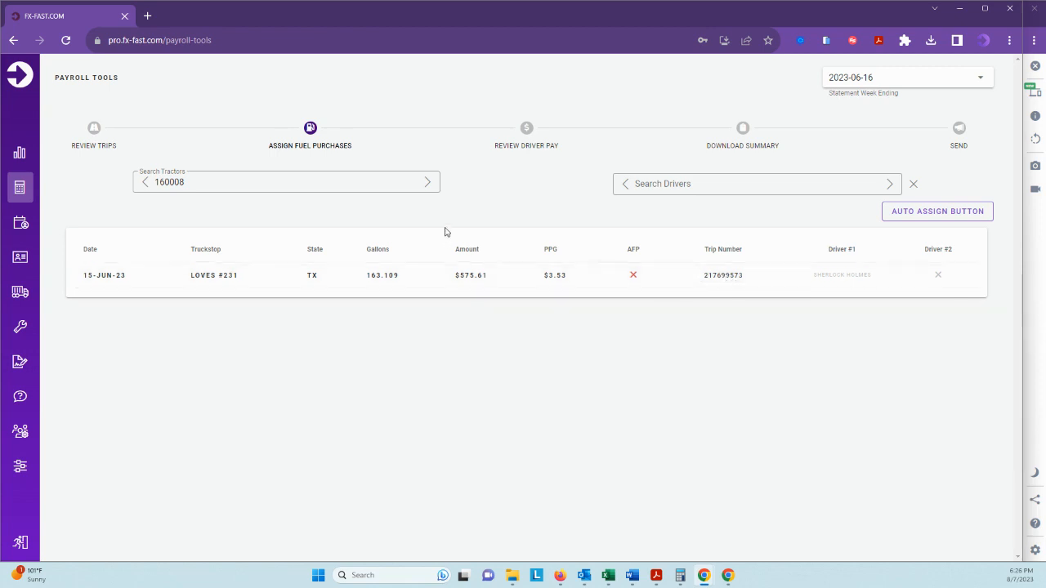
pyautogui.click(739, 276)
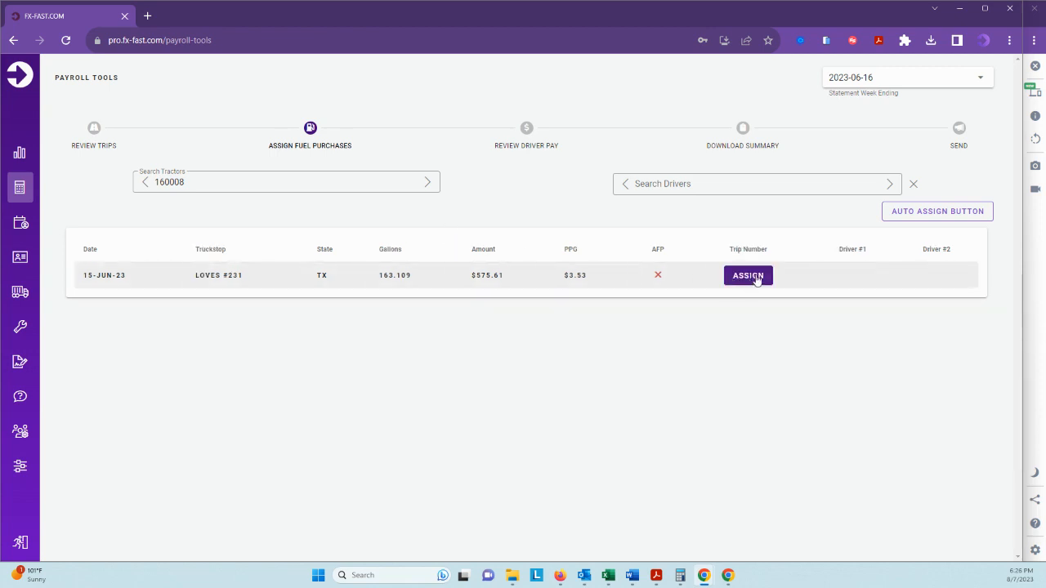
pyautogui.click(757, 279)
pyautogui.scroll(-5, 610, 345)
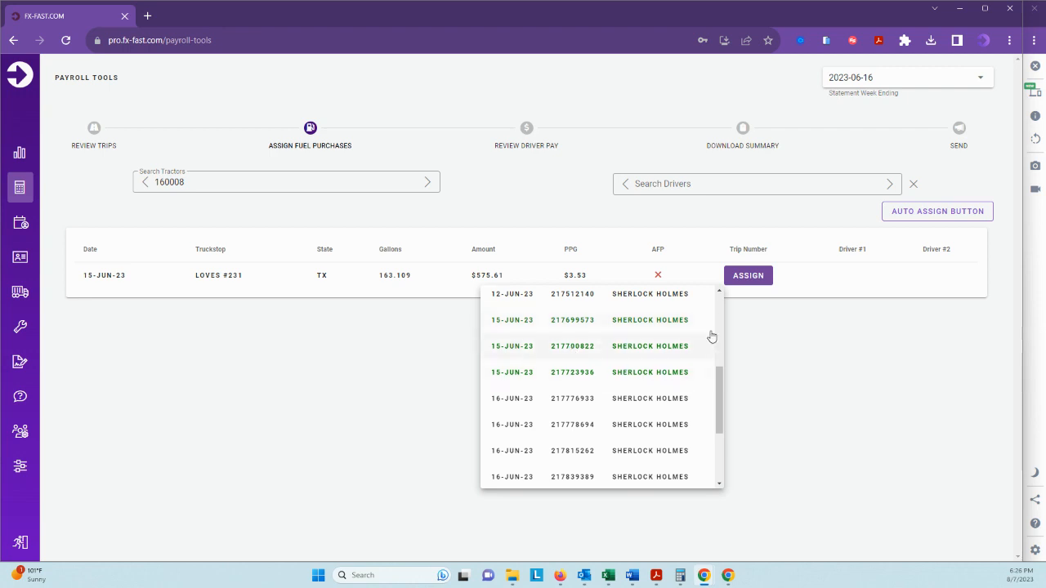
pyautogui.click(661, 352)
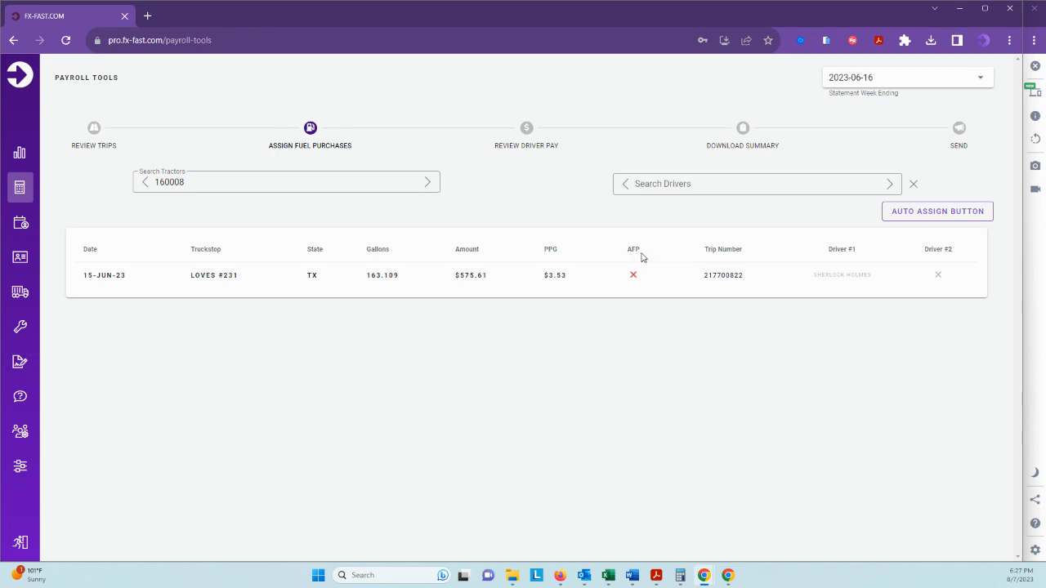
pyautogui.click(428, 183)
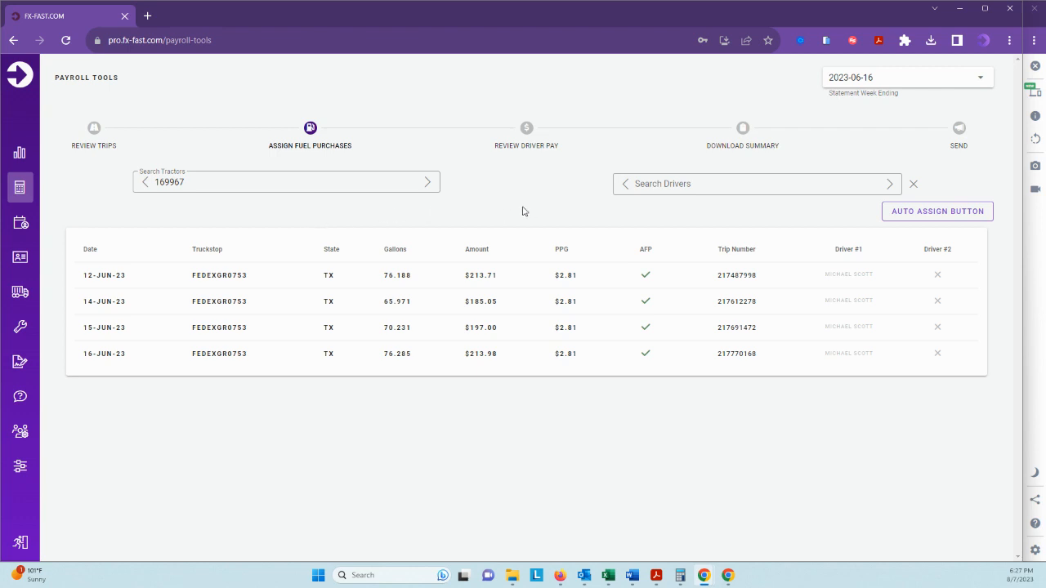
# Clear the tractor filter and review the driver pay of tractor 169967's driver, including fuel records, trip records and claimed trips.
pyautogui.click(526, 147)
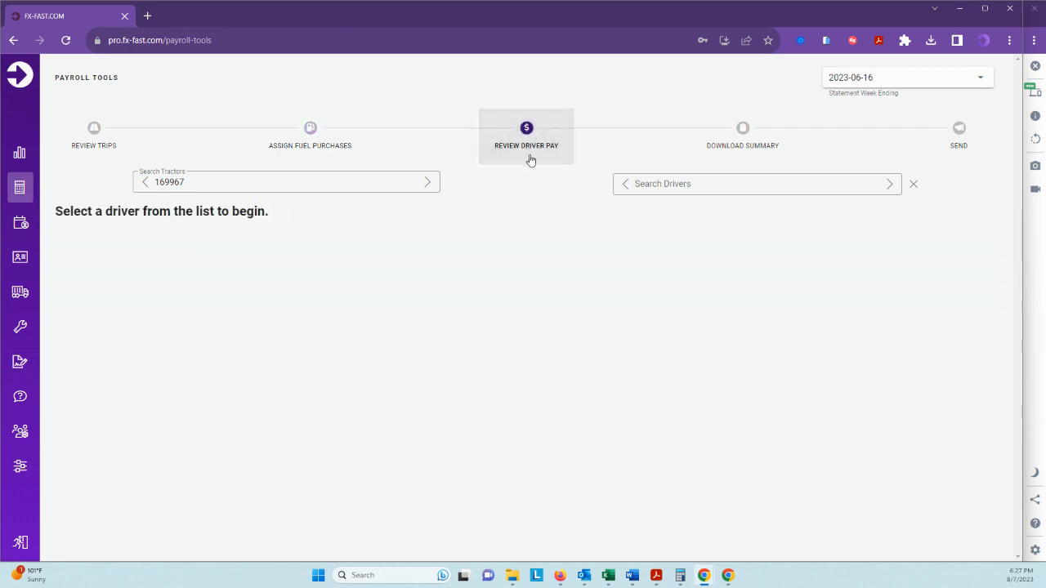
pyautogui.click(411, 183)
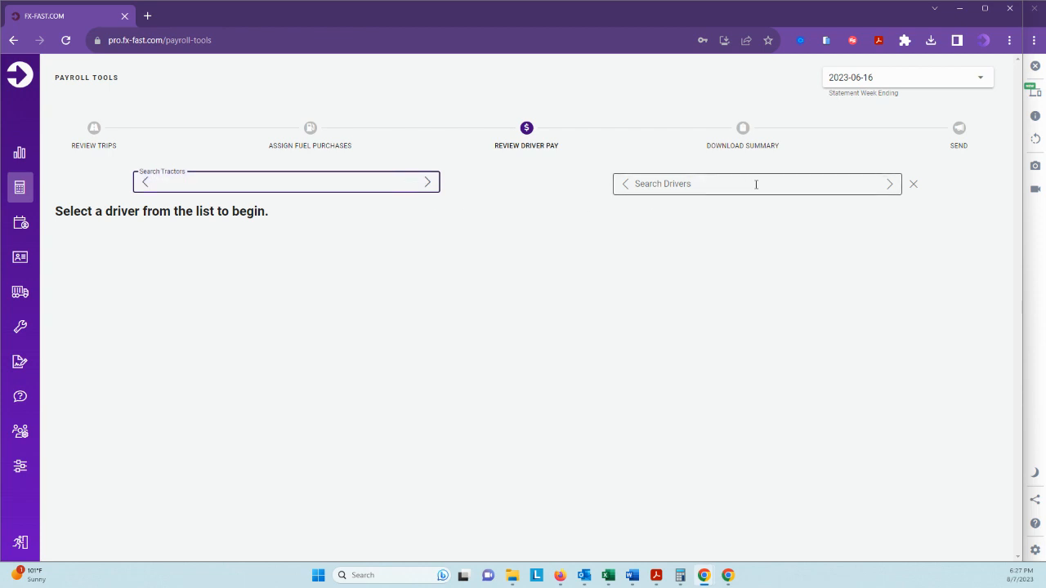
pyautogui.click(755, 184)
pyautogui.click(740, 283)
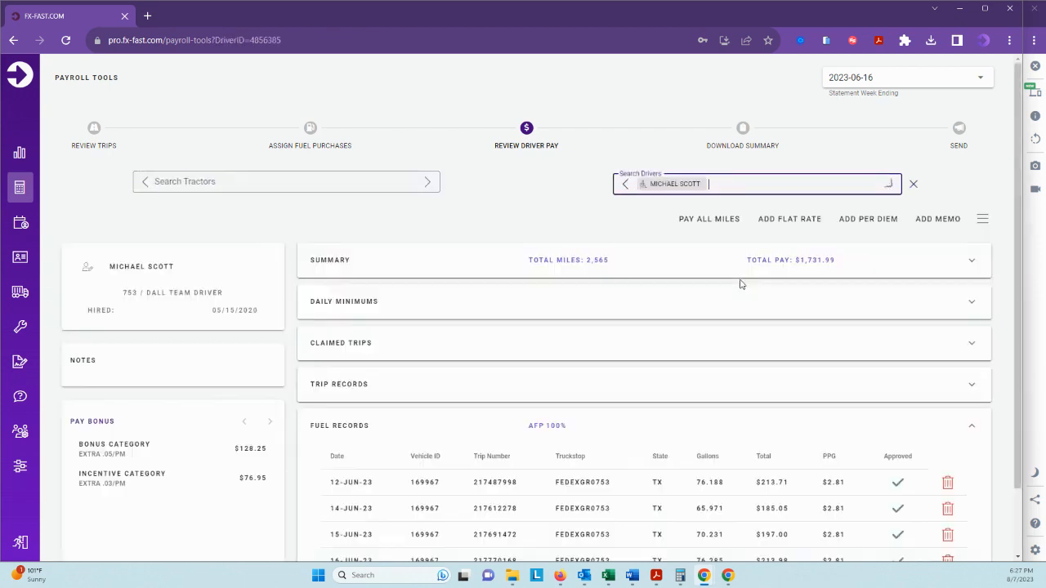
pyautogui.scroll(-1, 535, 211)
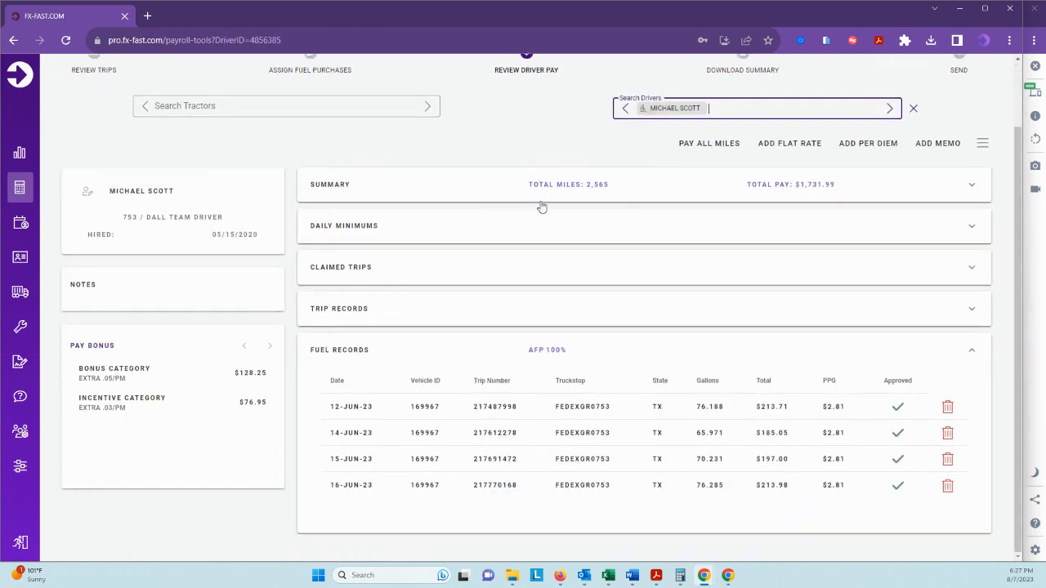
pyautogui.click(550, 315)
pyautogui.scroll(-1, 553, 309)
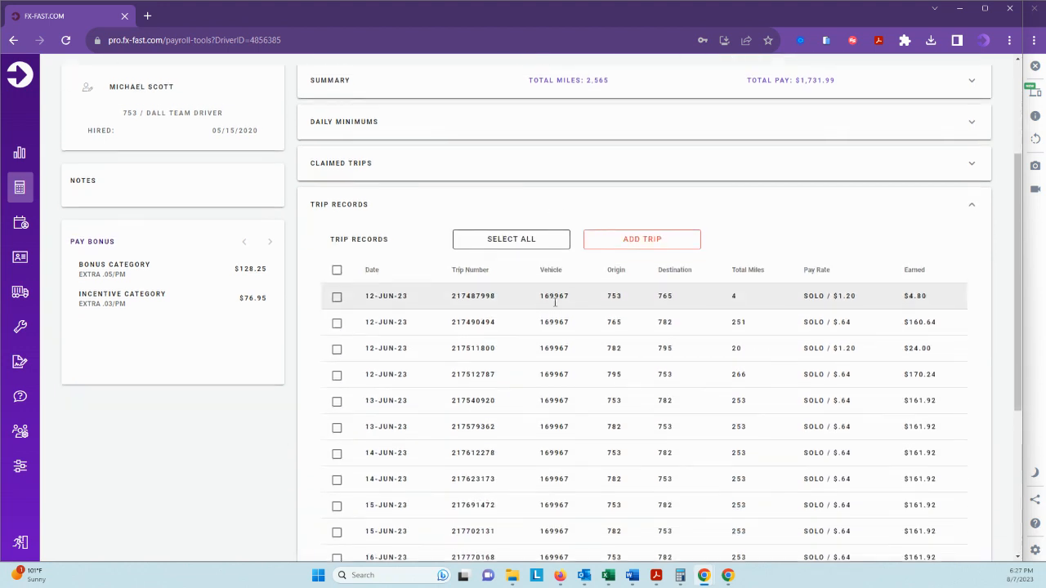
pyautogui.click(572, 159)
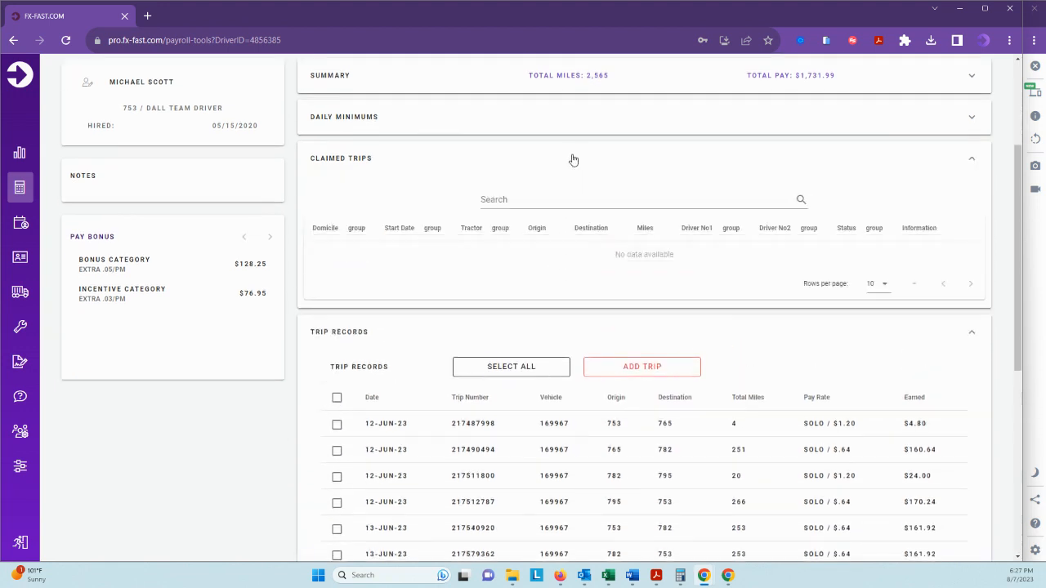
# Switch the driver pay review to tractor 160008's driver and examine that driver's claimed trips.
pyautogui.scroll(2, 576, 160)
pyautogui.click(725, 181)
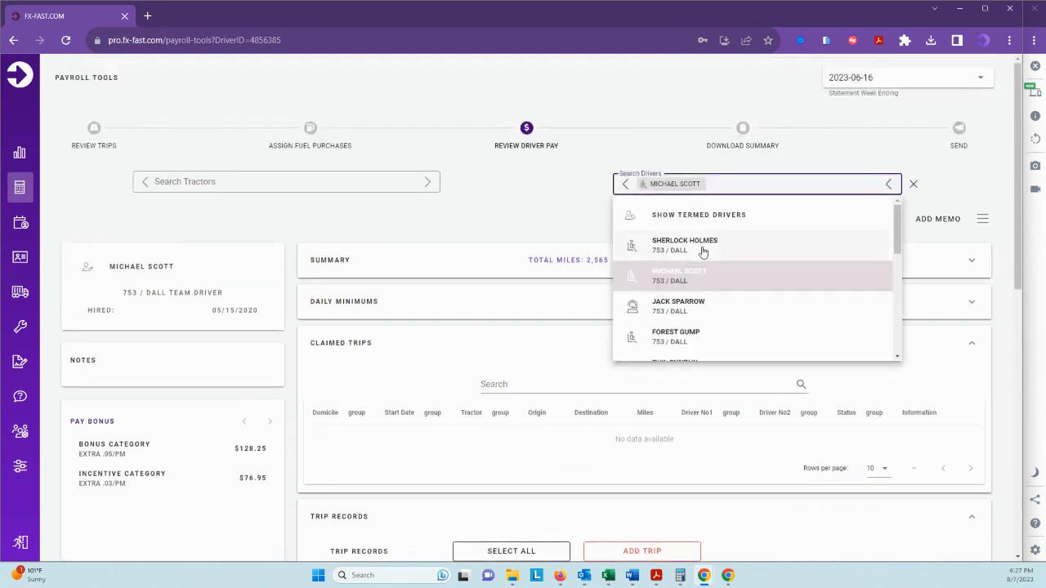
pyautogui.click(701, 249)
pyautogui.scroll(-1, 502, 219)
pyautogui.click(543, 286)
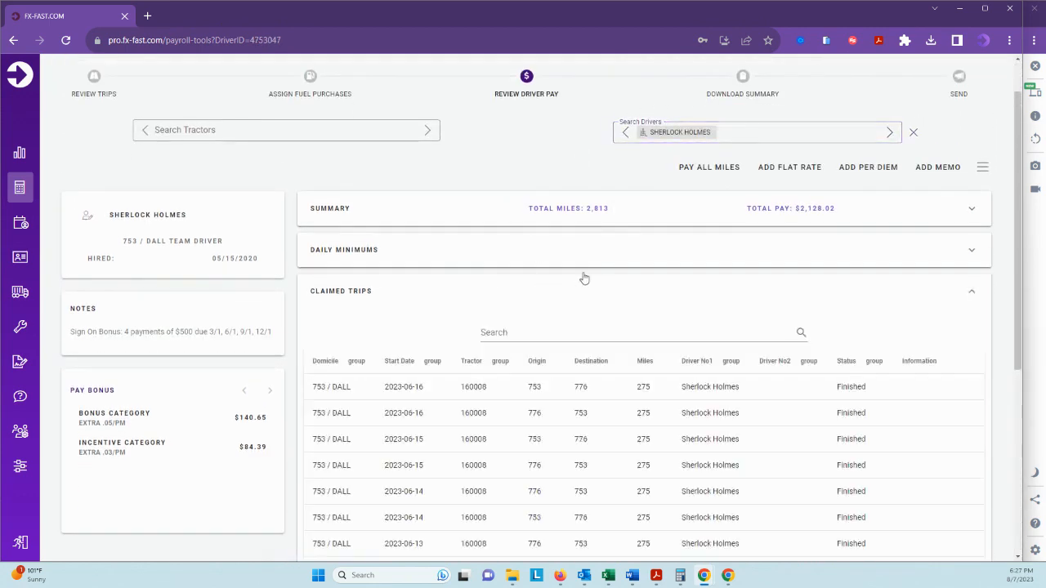
pyautogui.scroll(-2, 584, 278)
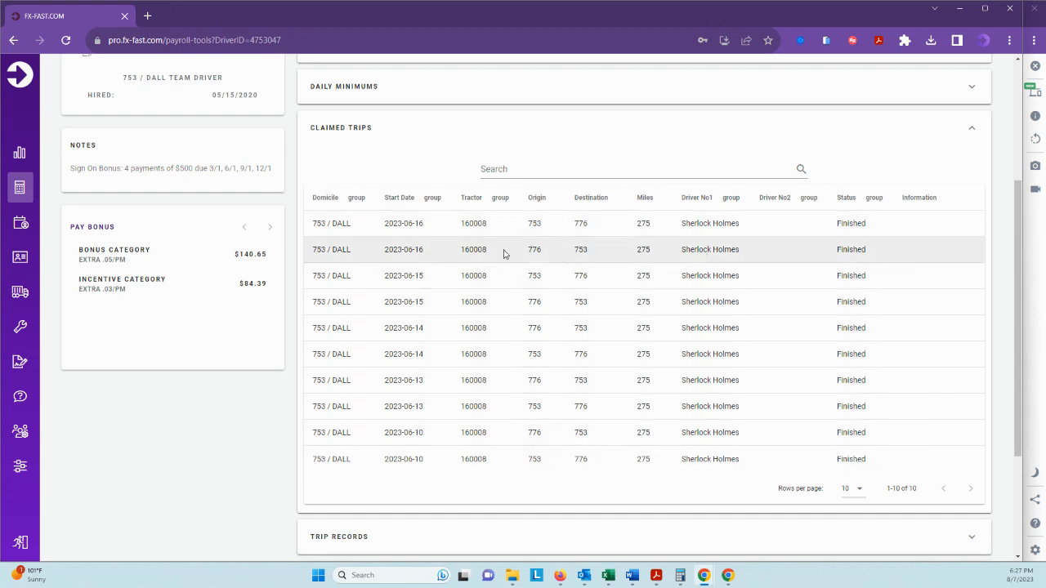
pyautogui.click(497, 131)
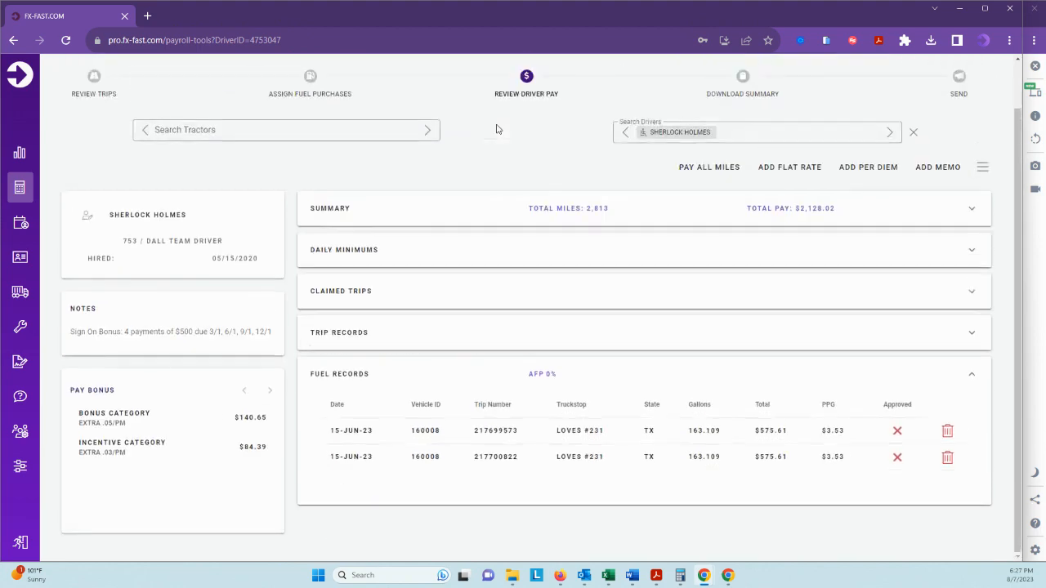
# Compare the driver's trip records with the claimed trips, and collapse both sections.
pyautogui.click(469, 335)
pyautogui.click(510, 295)
pyautogui.scroll(-5, 511, 294)
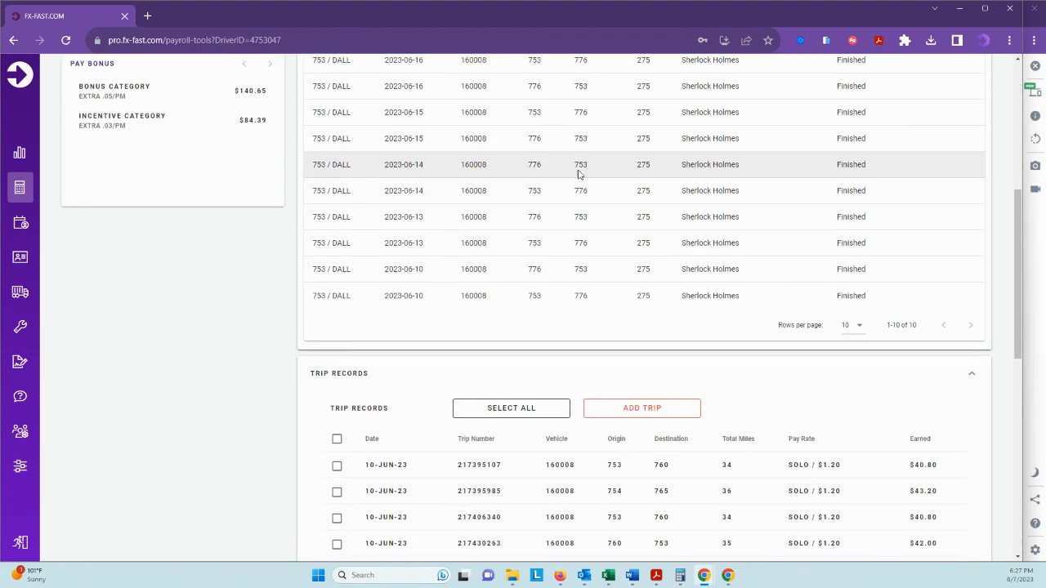
pyautogui.scroll(-3, 625, 210)
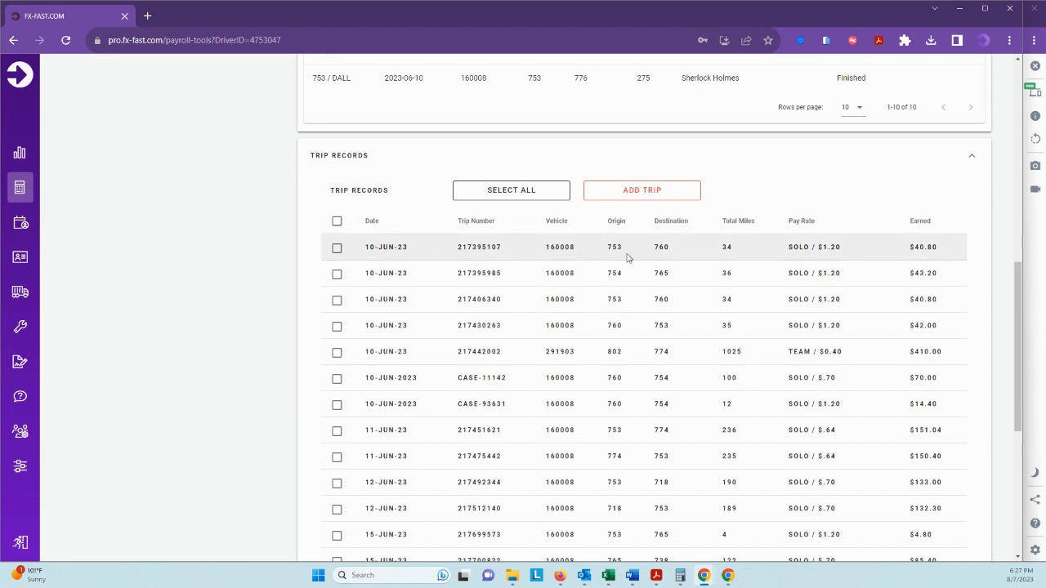
pyautogui.scroll(-1, 626, 256)
pyautogui.scroll(8, 646, 294)
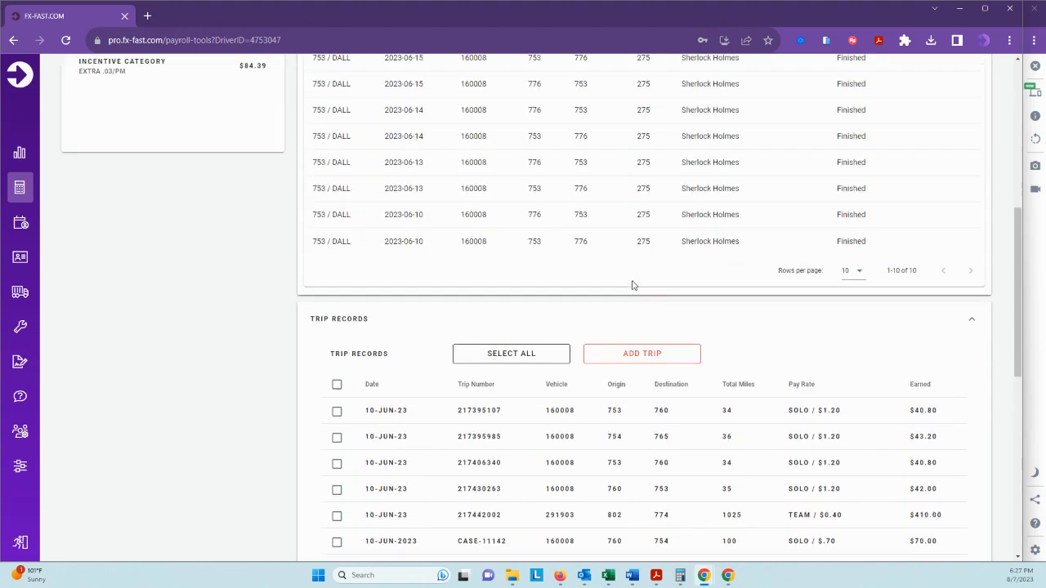
pyautogui.click(560, 236)
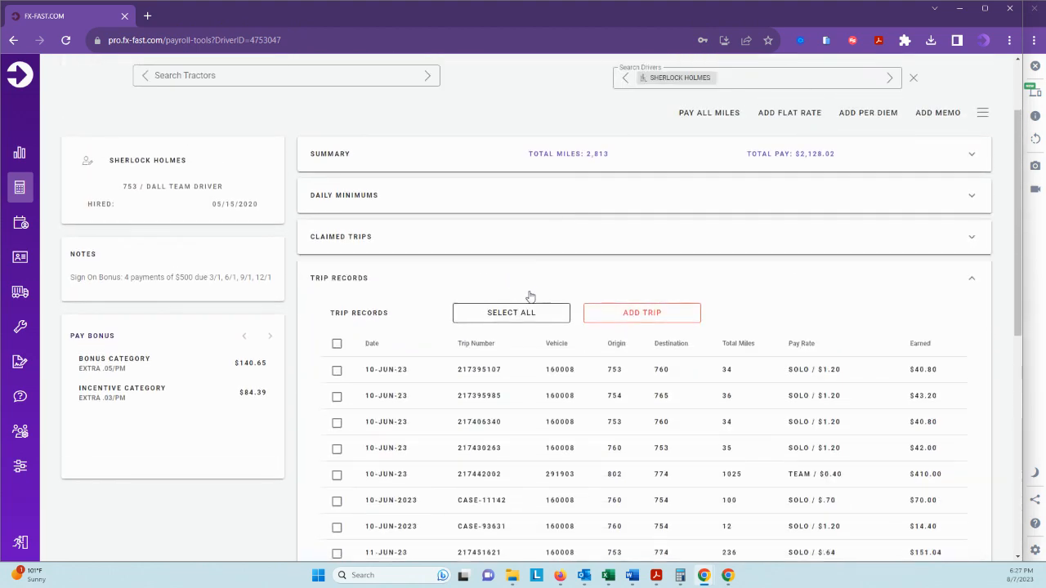
pyautogui.click(530, 276)
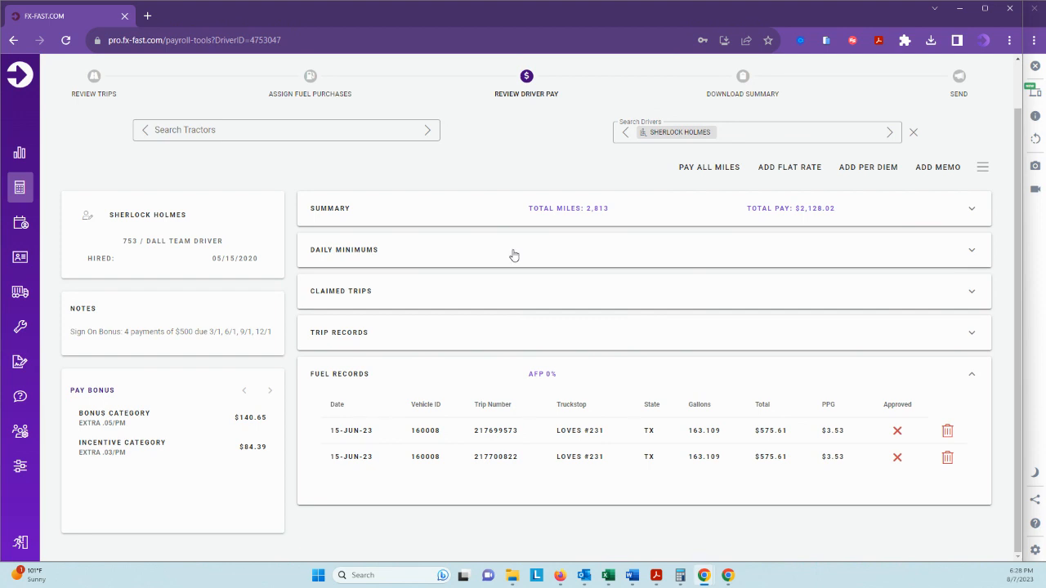
# Add daily minimum pay of $250.00 for Tuesday the 13th and $73.00 for Thursday the 15th.
pyautogui.click(513, 256)
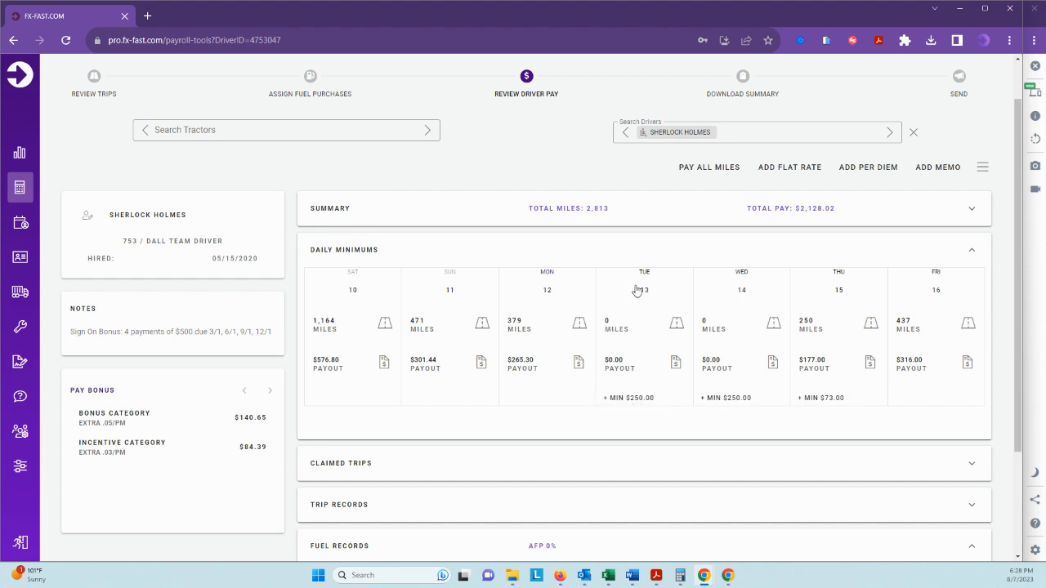
pyautogui.click(631, 398)
pyautogui.click(825, 399)
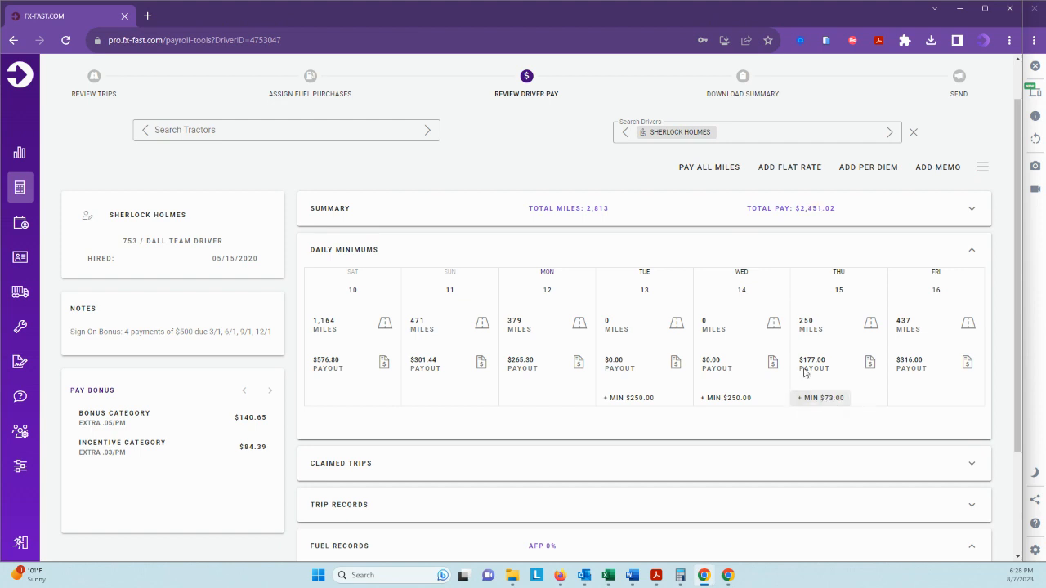
pyautogui.click(767, 249)
# Expand the driver's pay summary and inspect the wipers flat rate settings, closing them without saving.
pyautogui.click(727, 213)
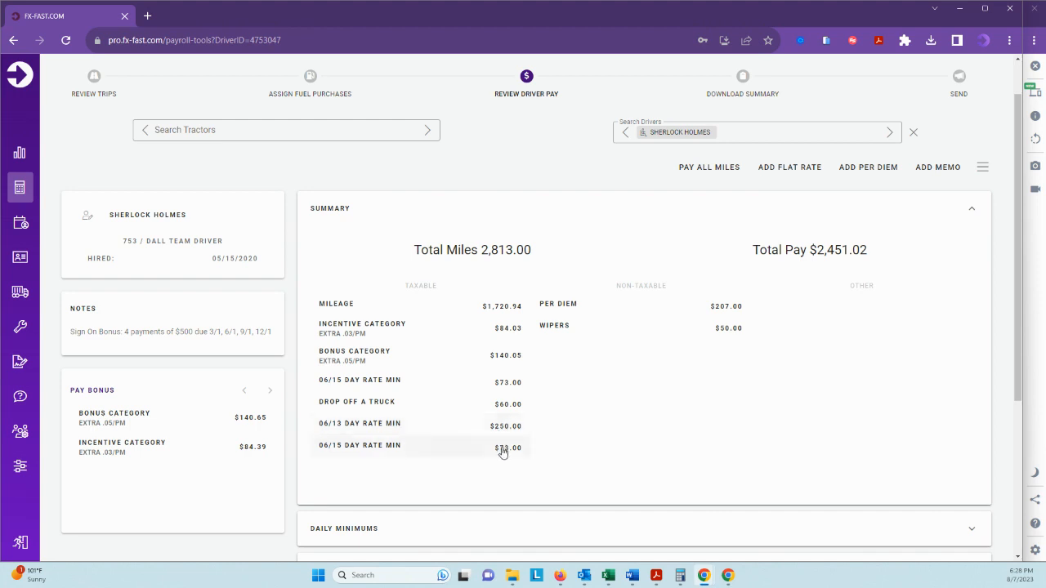
pyautogui.click(562, 326)
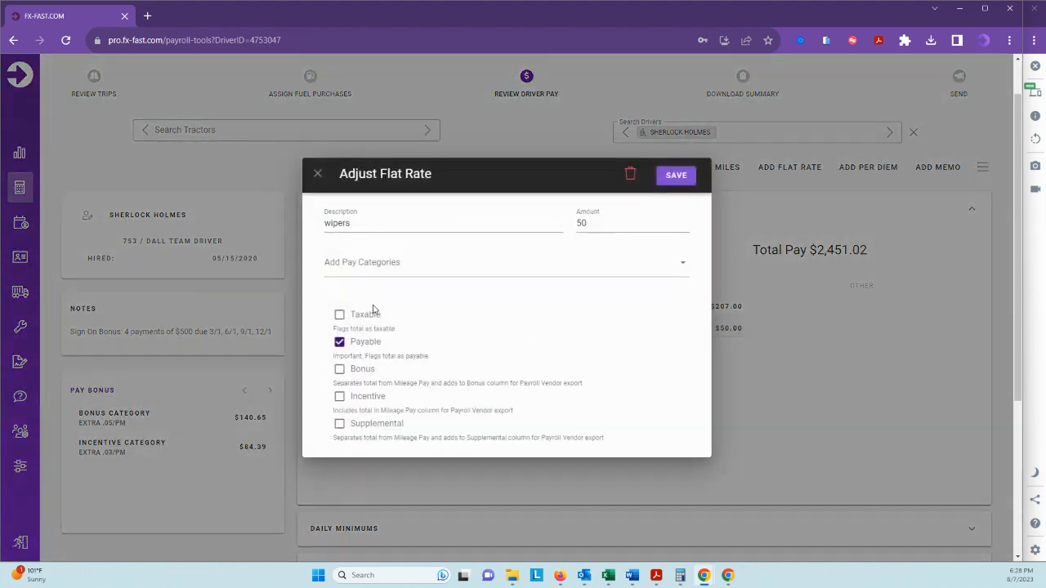
pyautogui.click(318, 173)
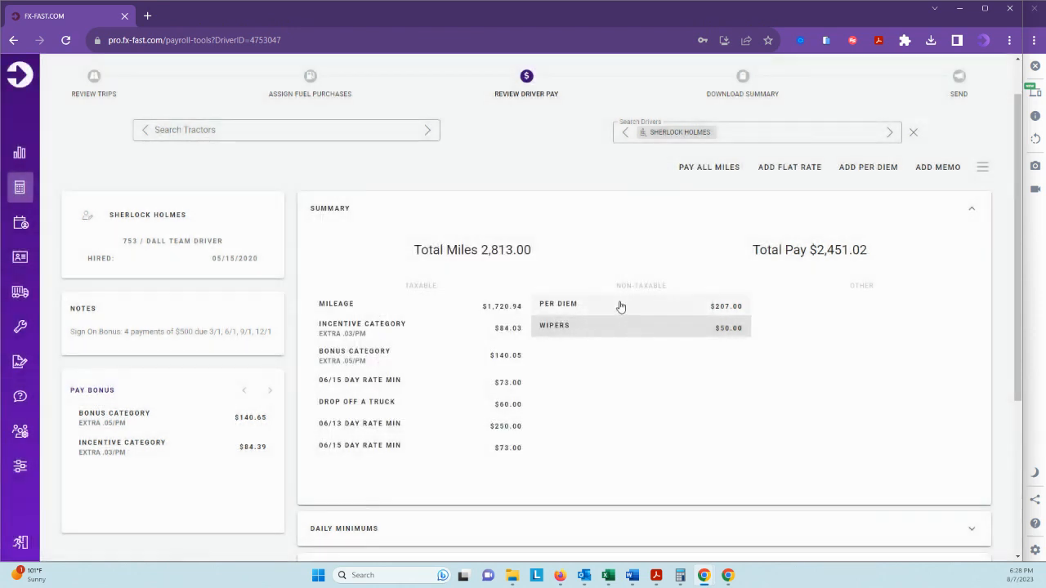
# Choose the 3-day $207 per diem, and set the Drop off a truck flat rate amount to 50.
pyautogui.click(857, 173)
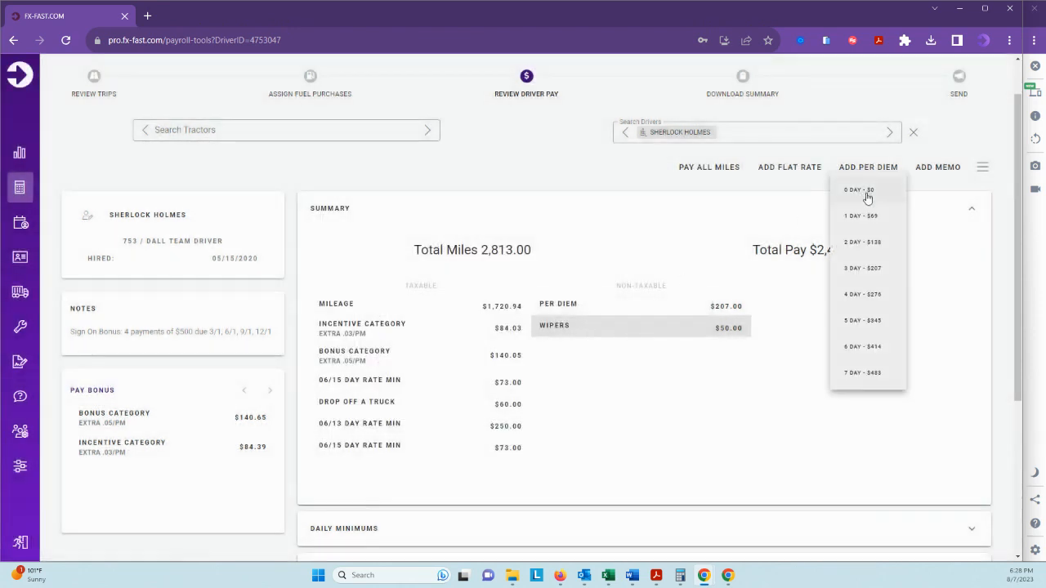
pyautogui.click(878, 274)
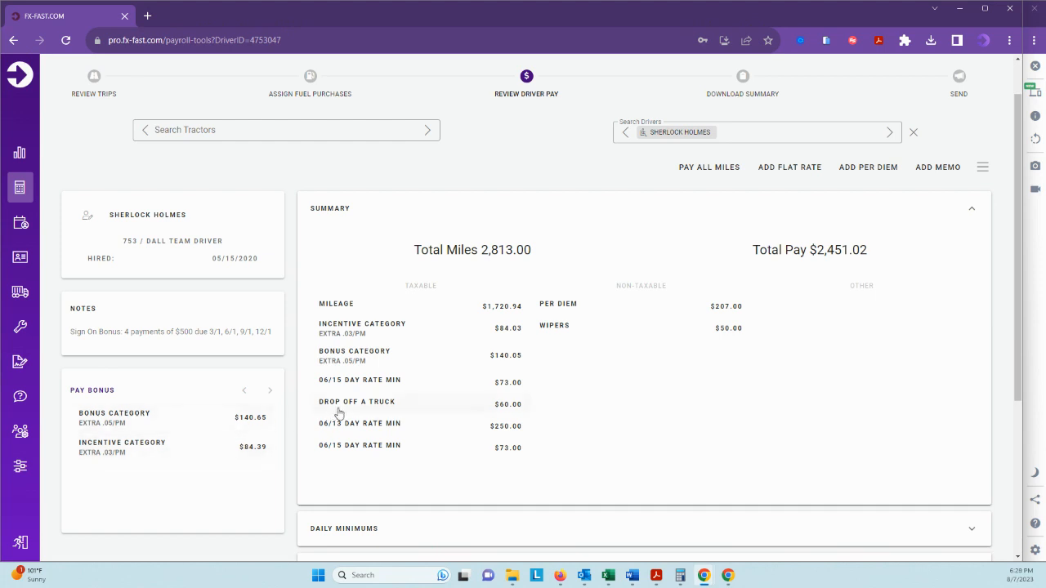
pyautogui.click(511, 410)
pyautogui.moveTo(617, 223); pyautogui.dragTo(502, 225)
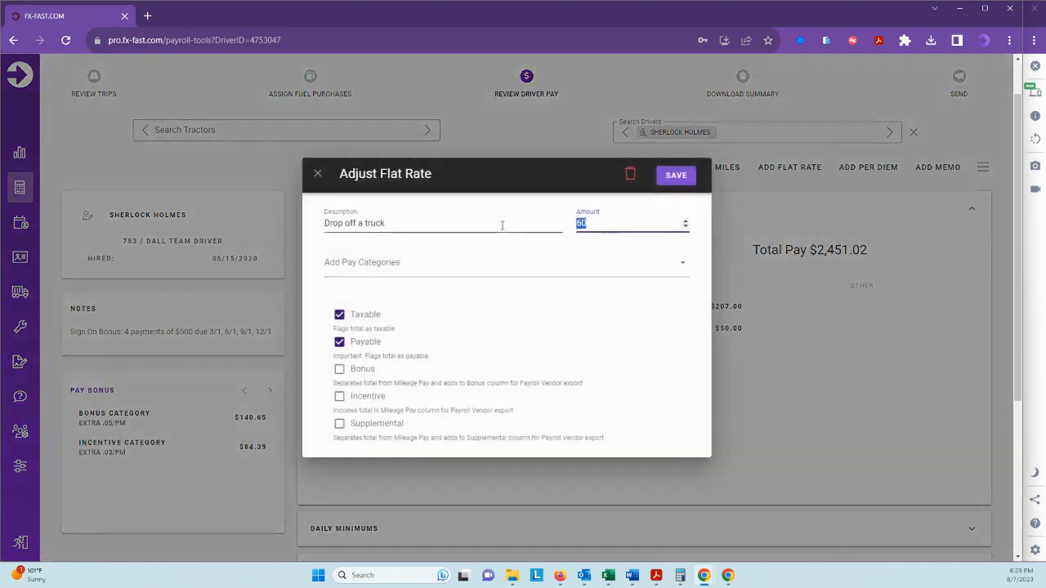
pyautogui.write('50')
pyautogui.click(677, 176)
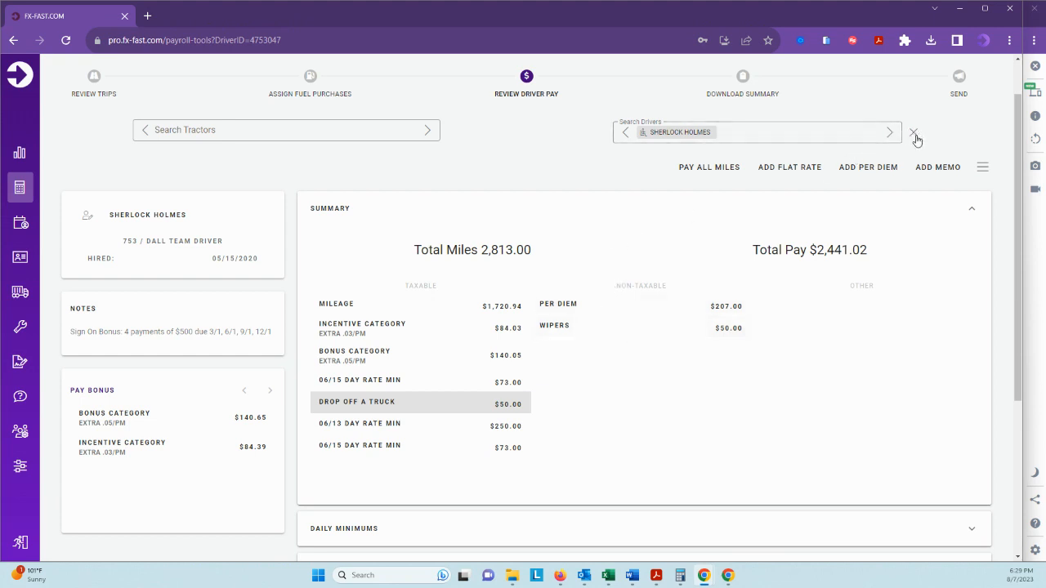
# Look through the driver's additional pay options and view the payroll's downloadable driver summary.
pyautogui.click(980, 167)
pyautogui.click(966, 199)
pyautogui.click(756, 106)
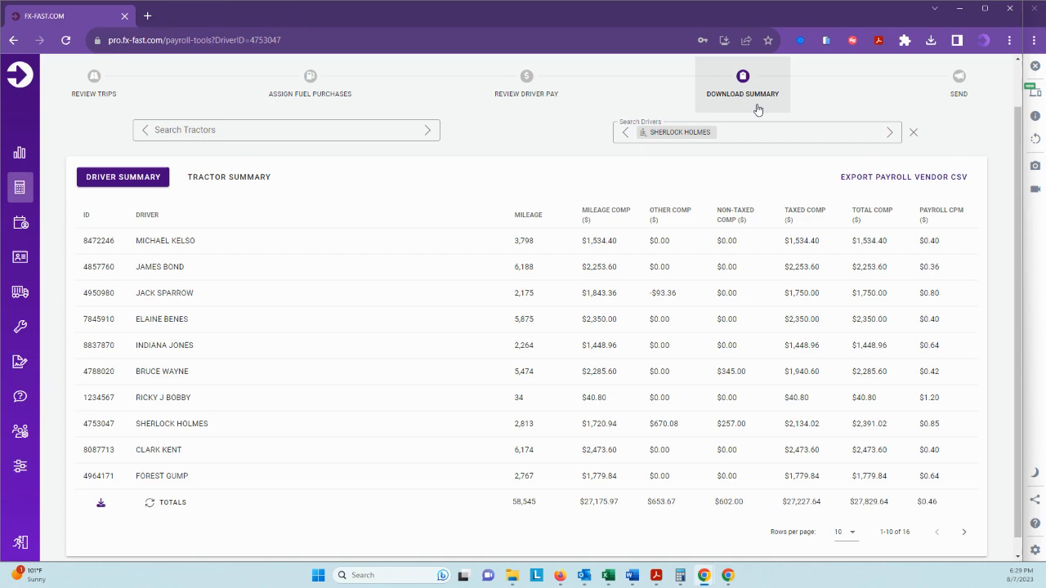
# Open the driver mile sheet sending stage, try selecting all drivers as recipients, and clear the selection.
pyautogui.click(952, 81)
pyautogui.scroll(-1, 225, 202)
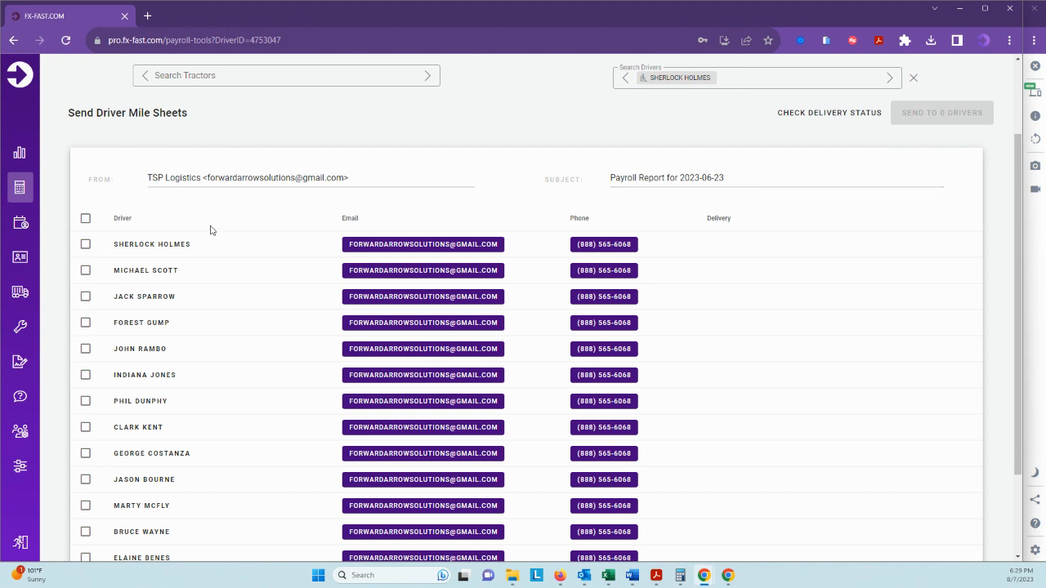
pyautogui.click(85, 218)
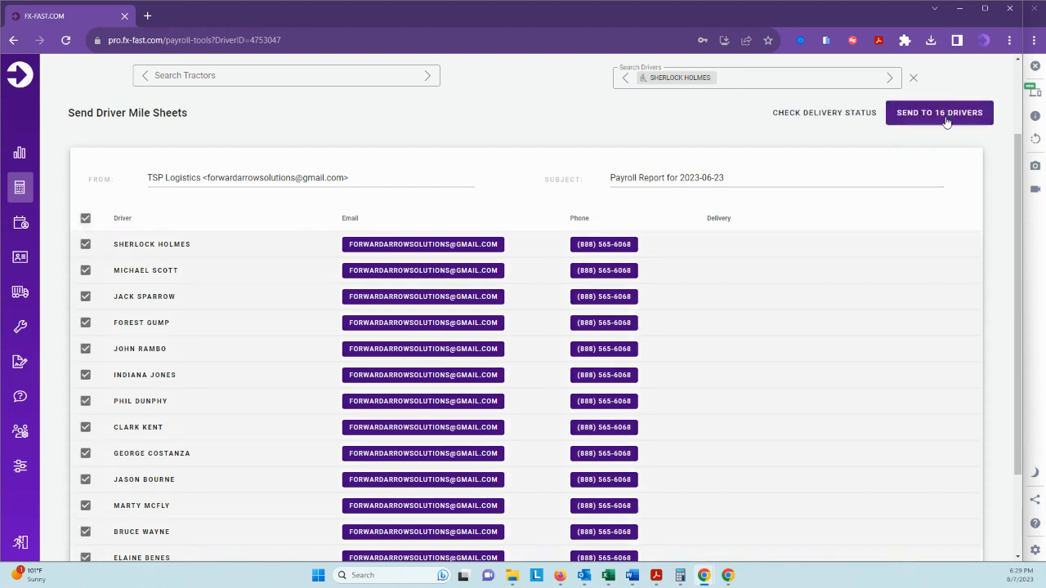
pyautogui.click(85, 218)
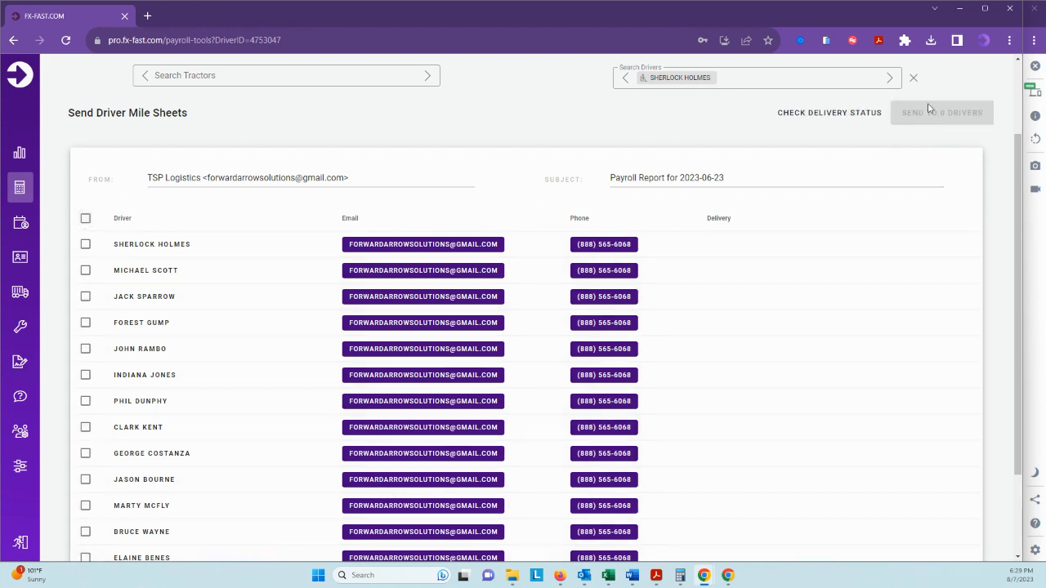
# Switch to the other browser window and view the driver's mobile pay statement for 2023-06-10 to 2023-06-16.
pyautogui.click(1038, 264)
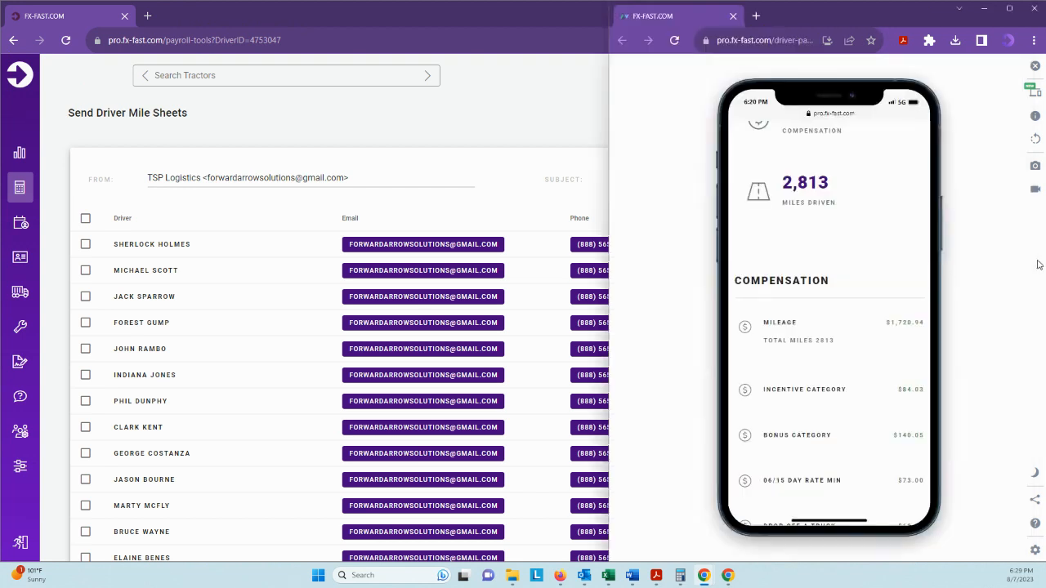
pyautogui.scroll(3, 828, 218)
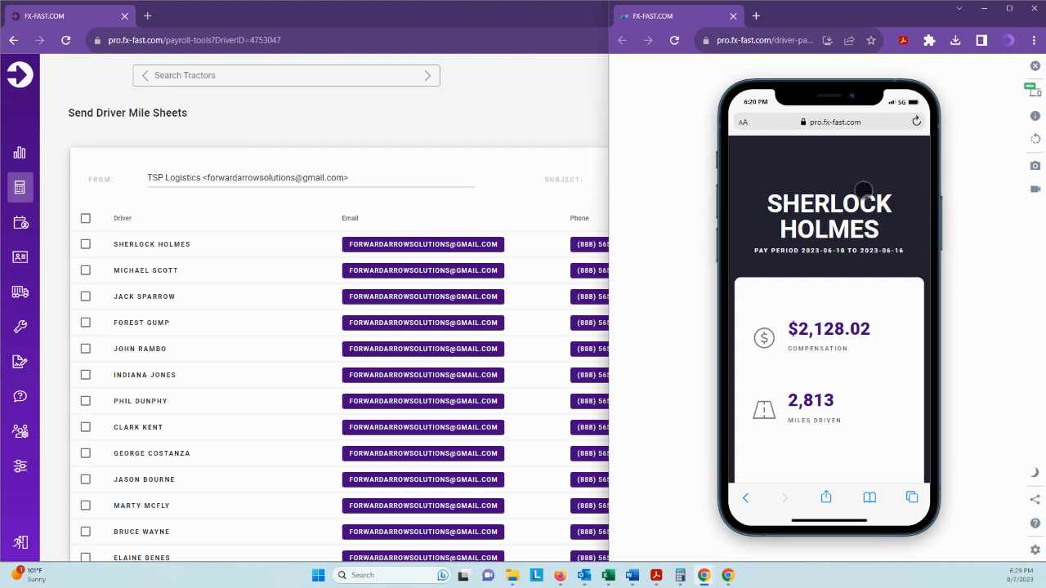
# Examine the driver's mobile pay statement from compensation and reimbursements through mileage details to fuel purchases.
pyautogui.scroll(-2, 864, 190)
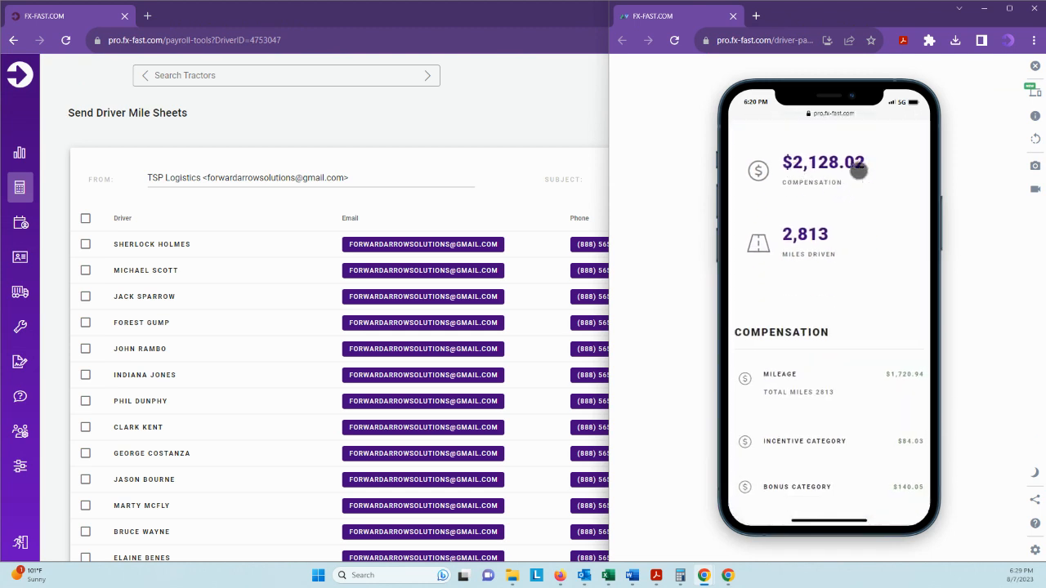
pyautogui.scroll(-1, 851, 196)
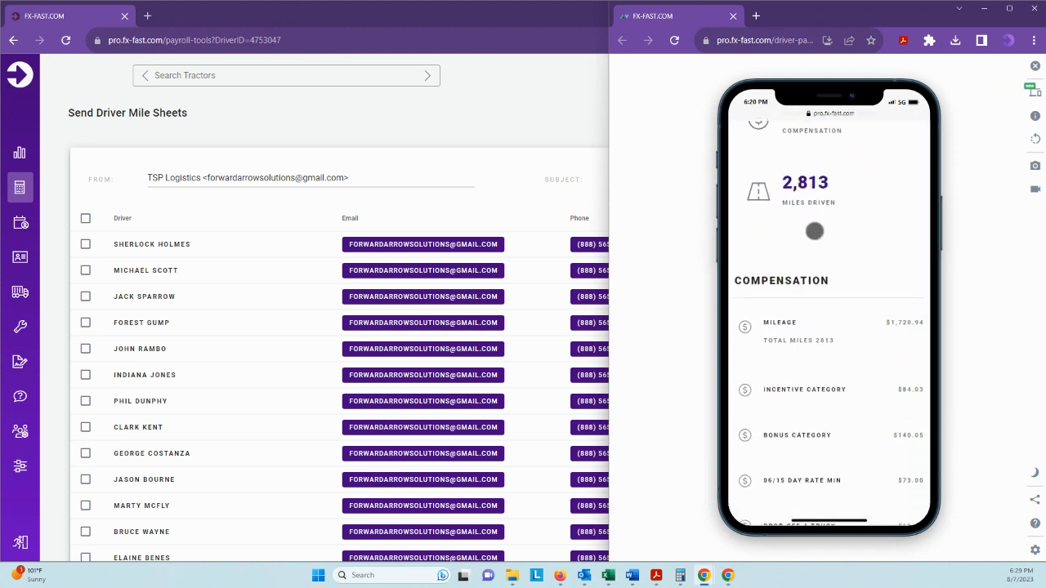
pyautogui.scroll(-2, 813, 224)
pyautogui.scroll(-2, 810, 222)
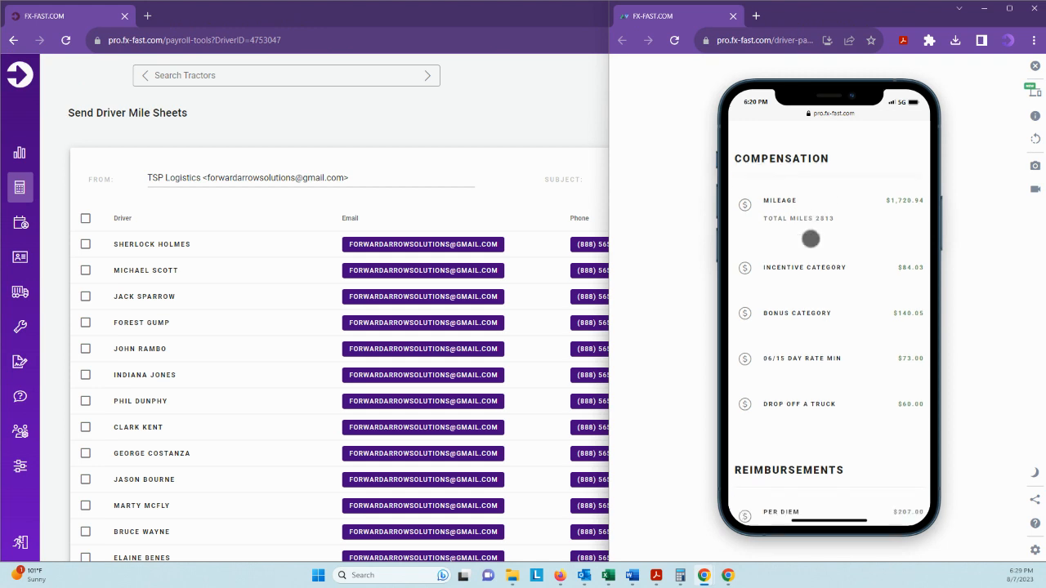
pyautogui.scroll(1, 806, 245)
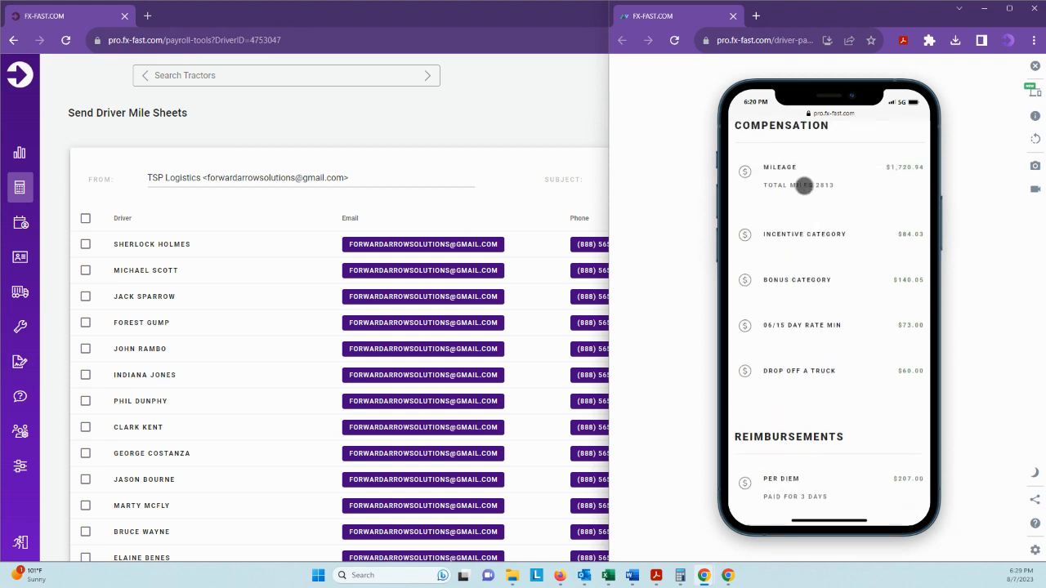
pyautogui.scroll(-4, 805, 181)
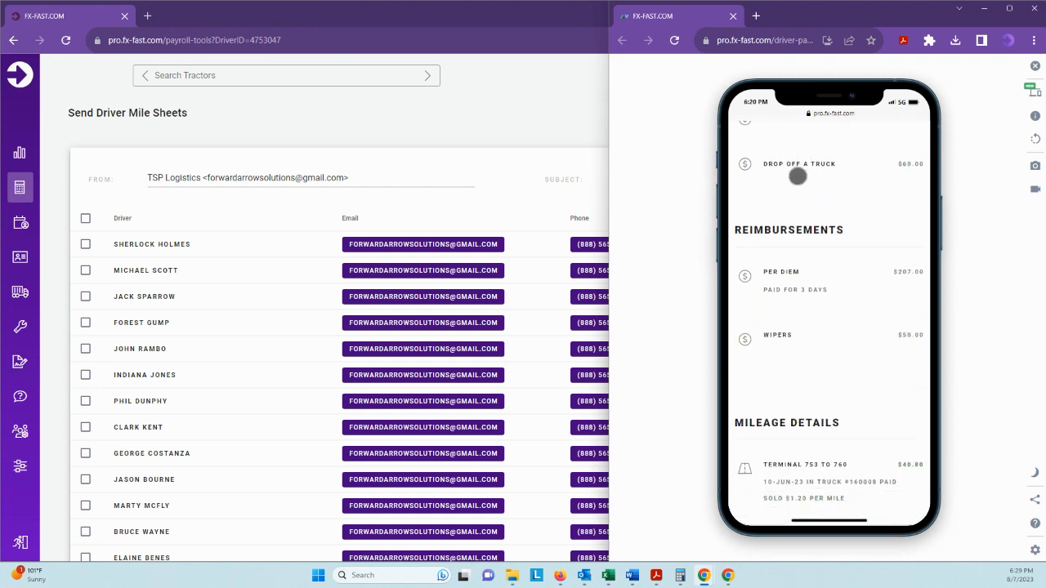
pyautogui.scroll(-4, 779, 276)
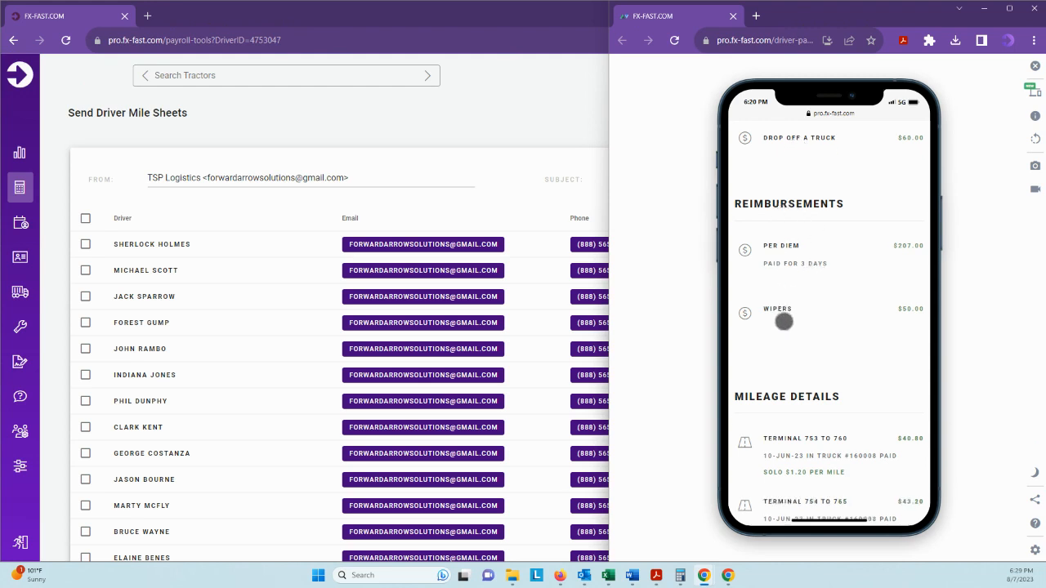
pyautogui.scroll(-10, 822, 202)
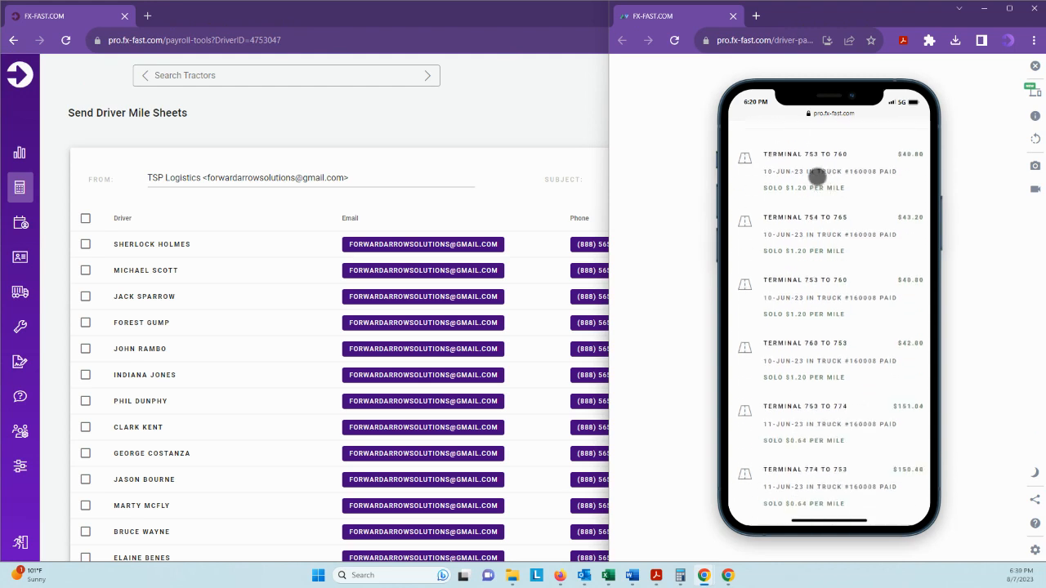
pyautogui.scroll(-8, 817, 202)
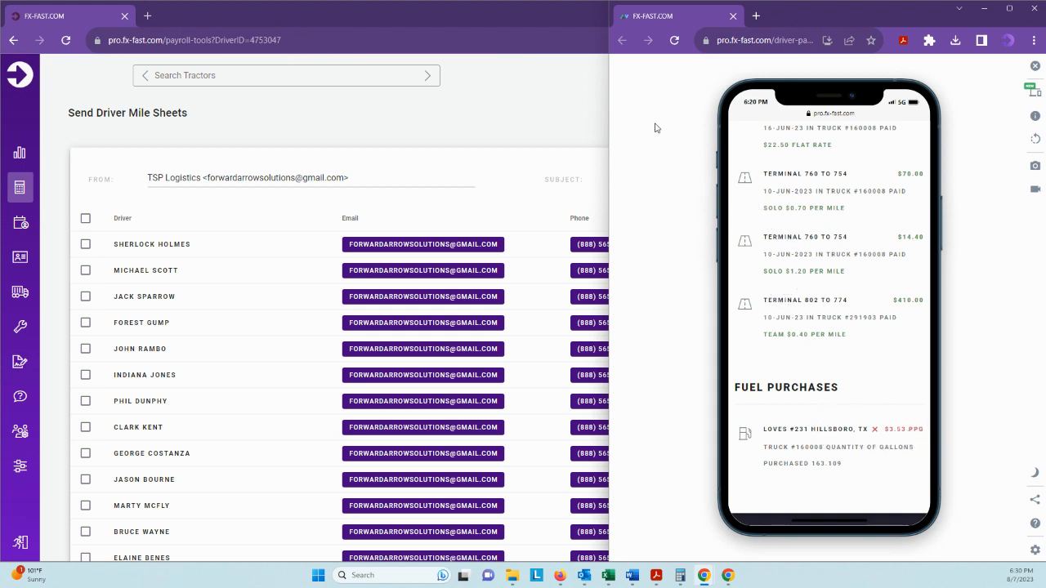
# Switch back to the payroll tools window, clear the driver search, and open the Download Summary stage.
pyautogui.doubleClick(493, 15)
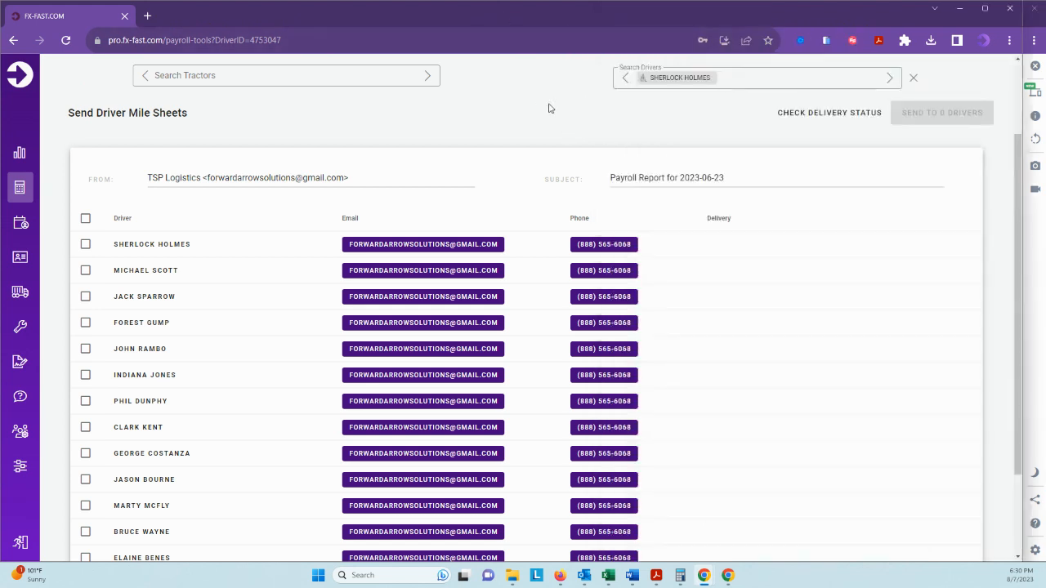
pyautogui.click(914, 79)
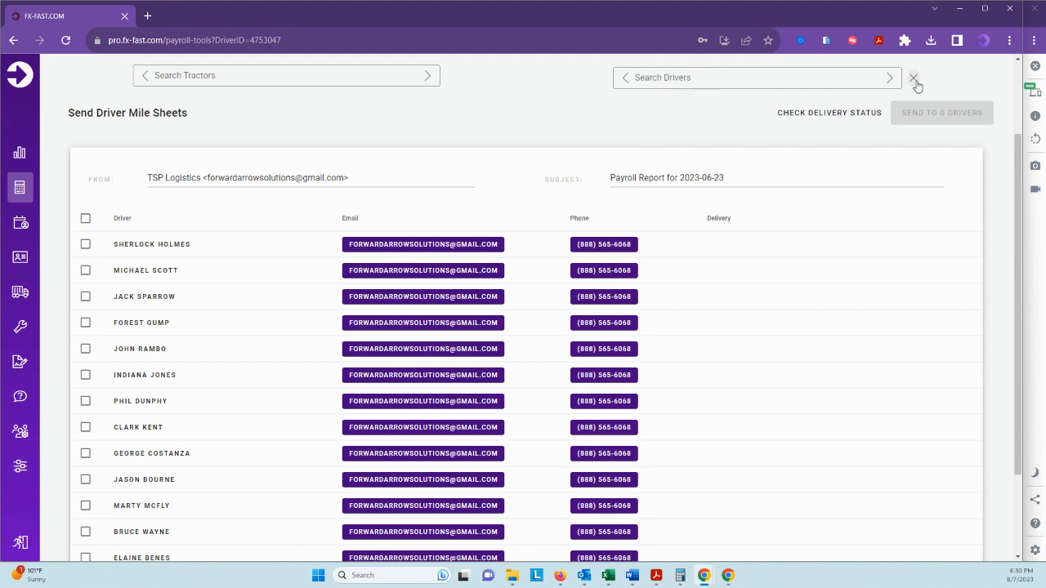
pyautogui.scroll(2, 515, 115)
pyautogui.click(731, 138)
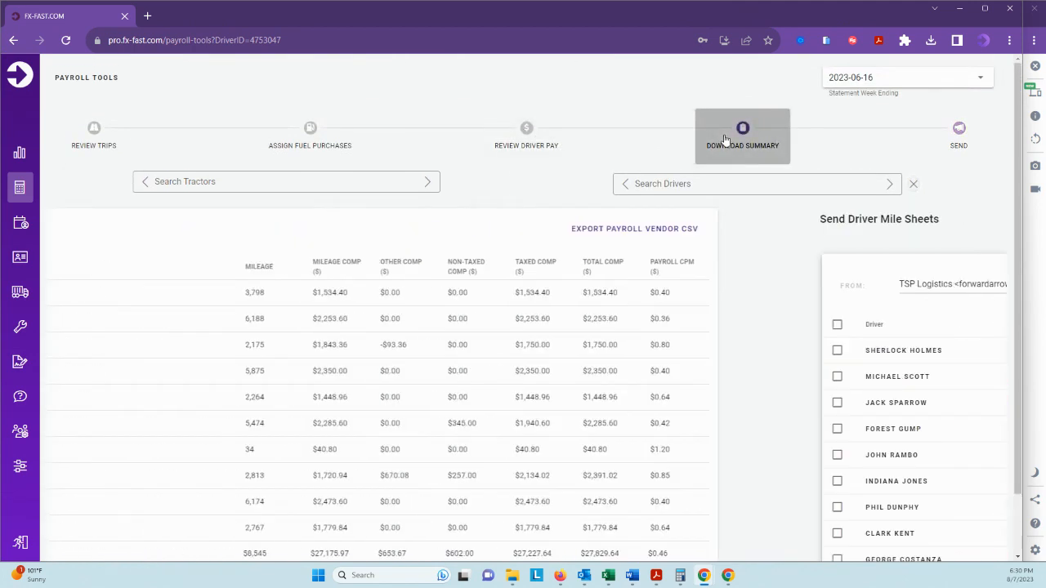
# View the tractor summary of the payroll and return to the driver summary.
pyautogui.scroll(-2, 490, 176)
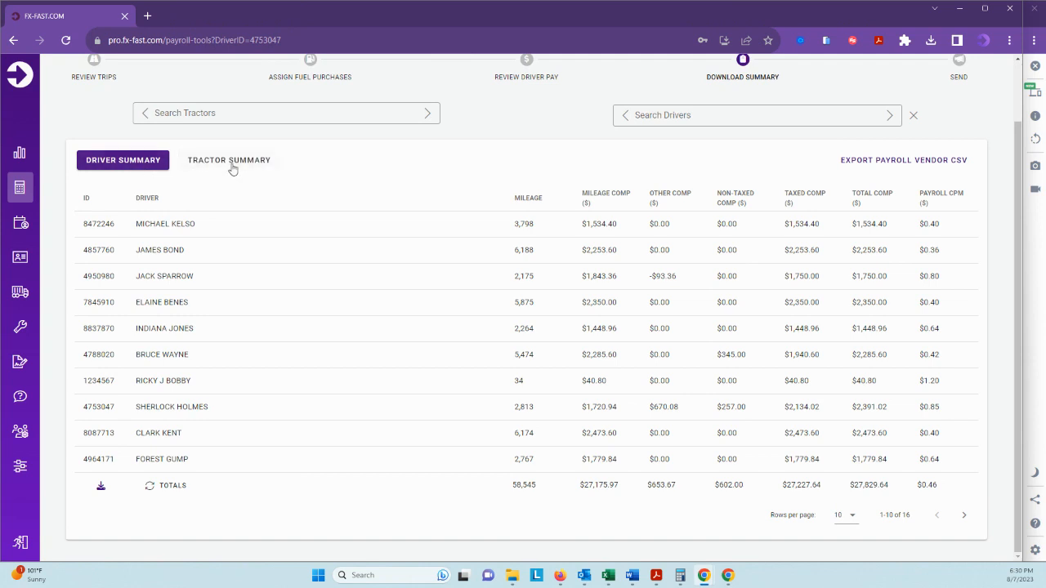
pyautogui.click(231, 166)
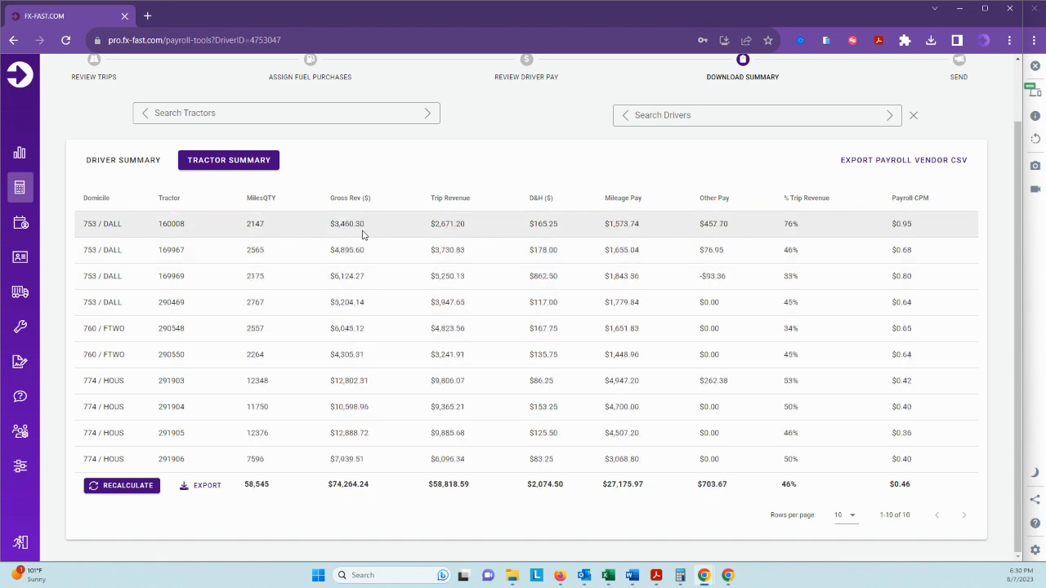
pyautogui.click(125, 162)
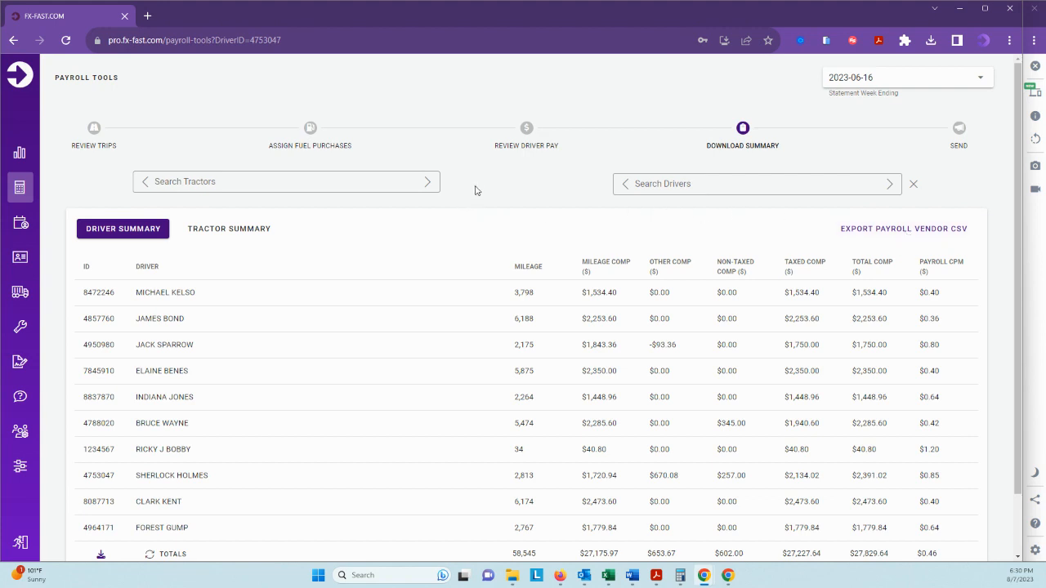
# Open the Review Driver Pay stage and view the pay summary of the second listed driver, a 753 / DALL team driver.
pyautogui.click(527, 141)
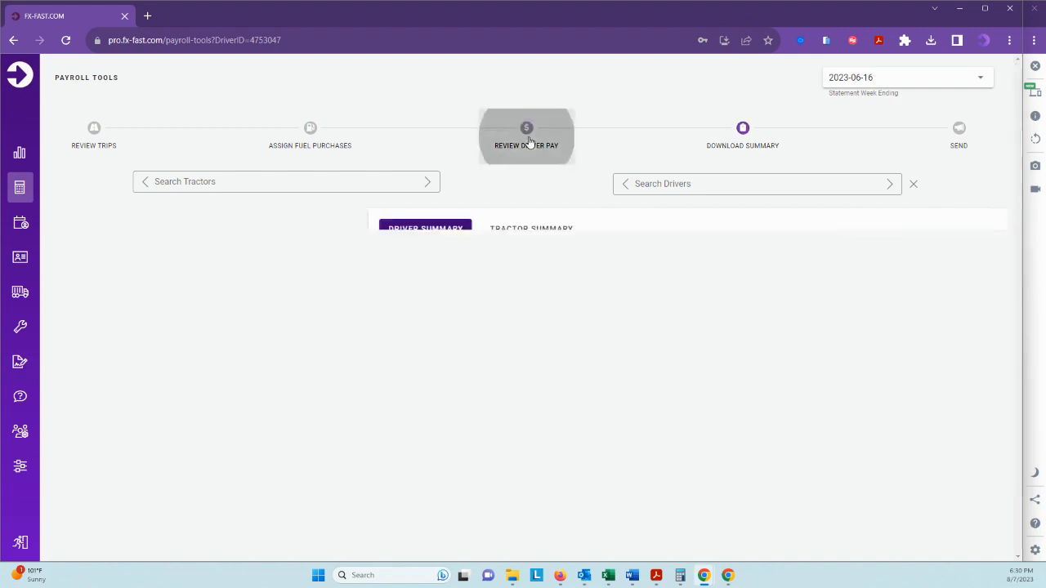
pyautogui.click(661, 181)
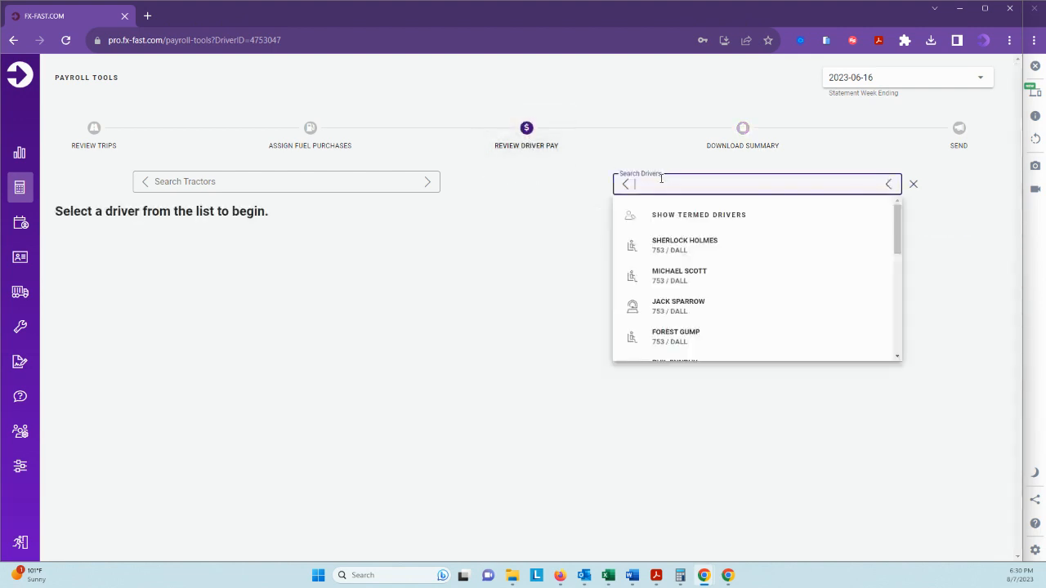
pyautogui.click(703, 281)
pyautogui.click(527, 259)
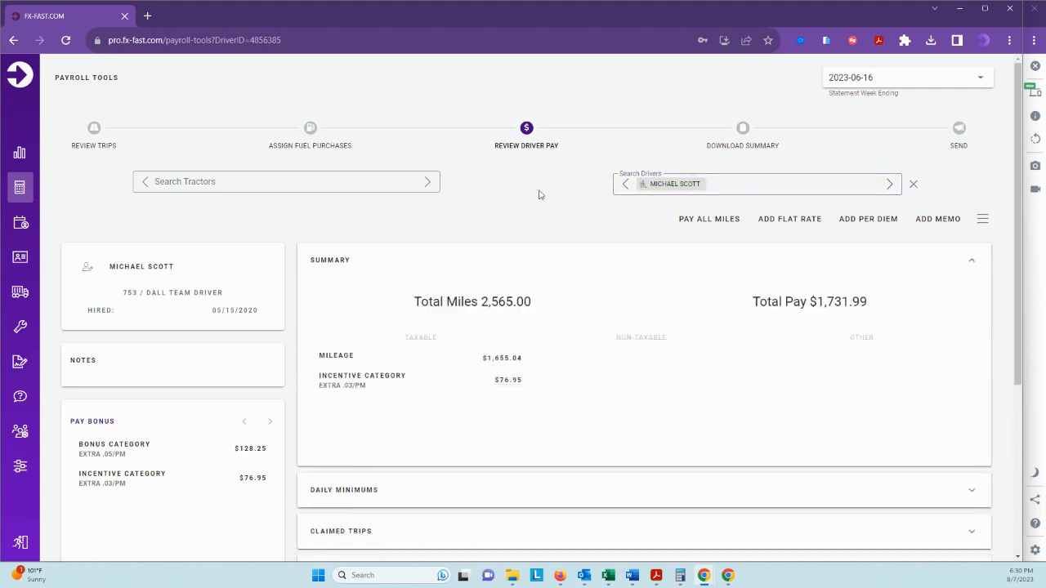
pyautogui.scroll(-2, 539, 191)
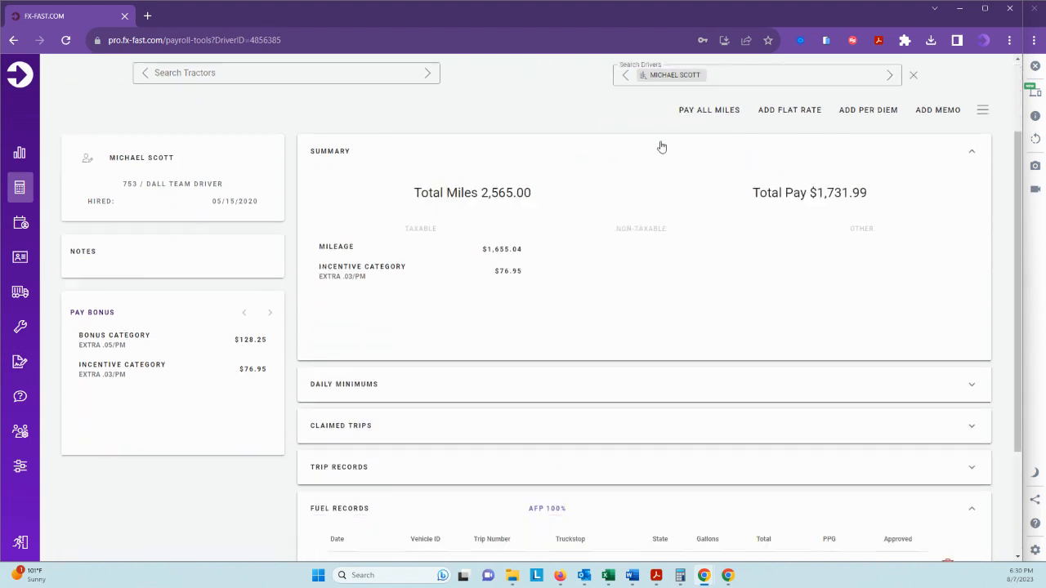
# Select the third listed driver, the 753 / DALL solo manager, and set the Mileage flat rate amount to 1500.
pyautogui.scroll(2, 659, 145)
pyautogui.click(763, 182)
pyautogui.click(735, 302)
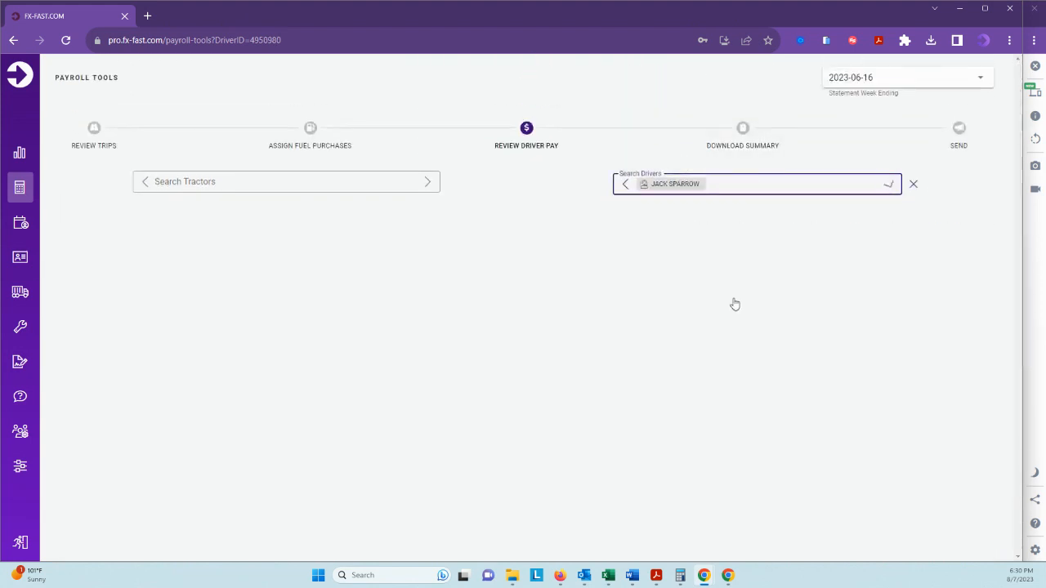
pyautogui.scroll(-2, 527, 214)
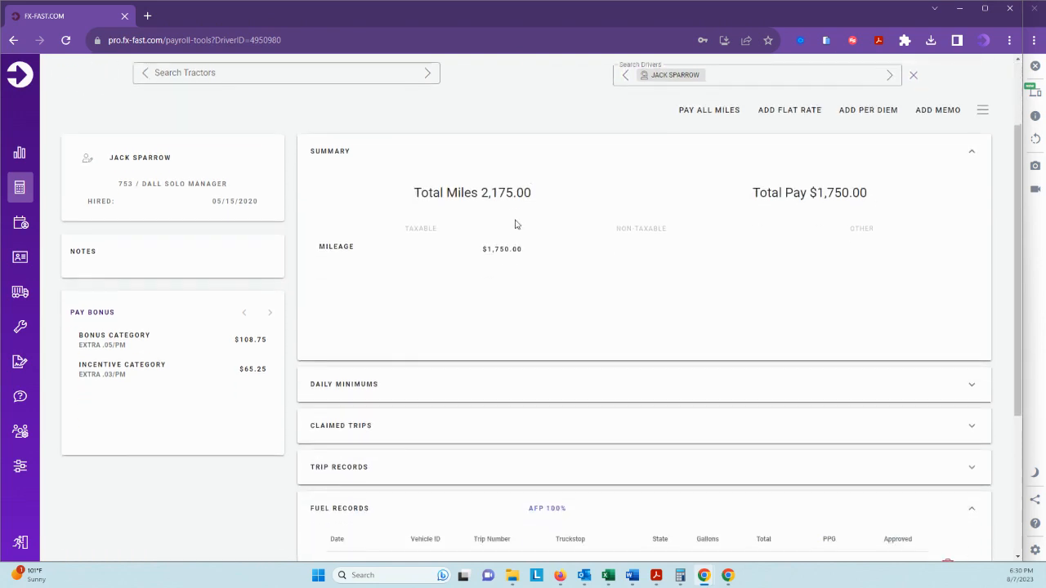
pyautogui.click(500, 248)
pyautogui.press('Tab')
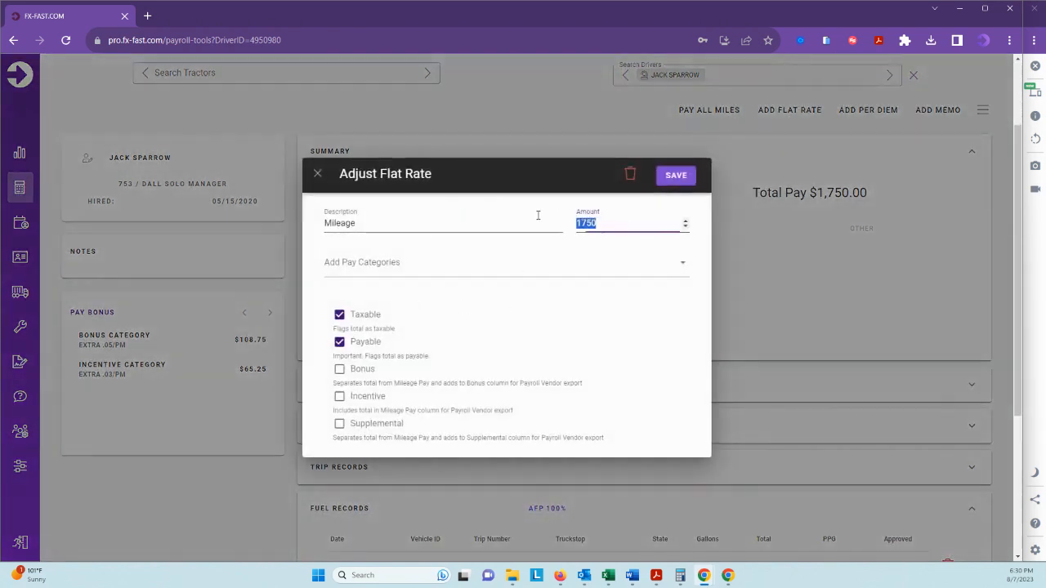
pyautogui.write('15')
pyautogui.click(677, 176)
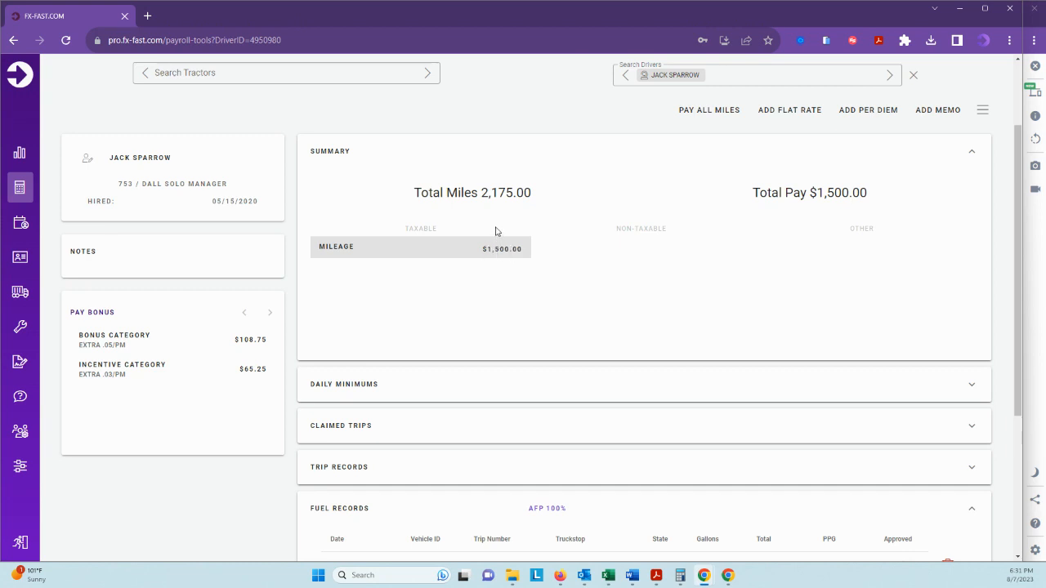
# Clear the selected driver from the pay review and switch to the browser window with the mobile pay statement.
pyautogui.scroll(1, 496, 231)
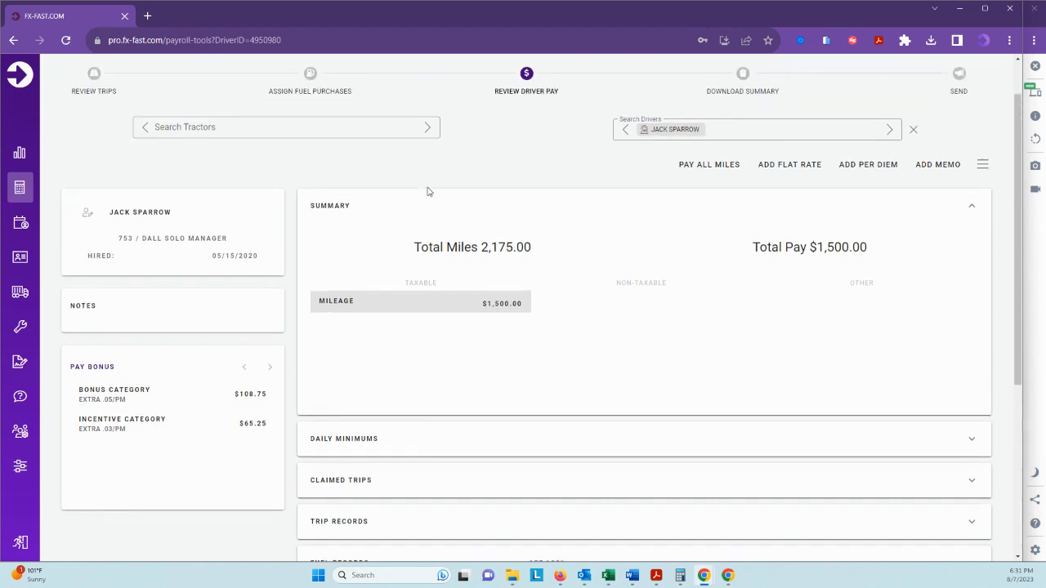
pyautogui.click(913, 131)
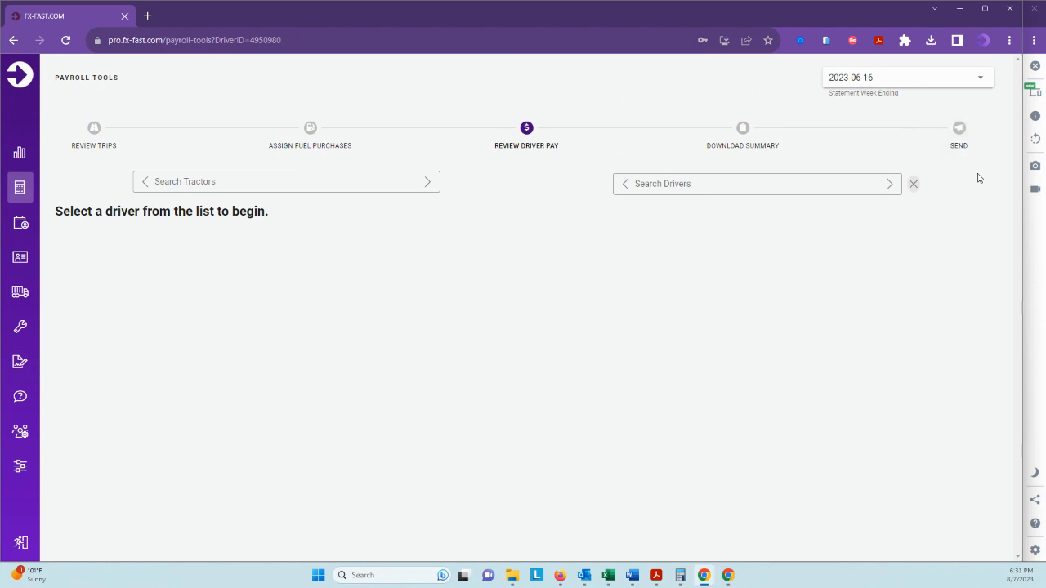
pyautogui.click(1030, 225)
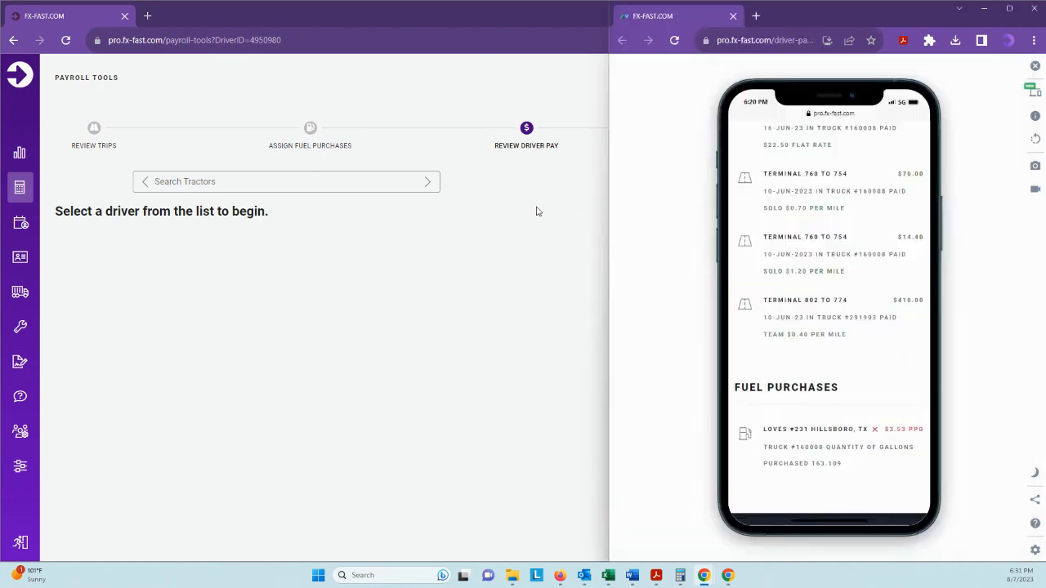